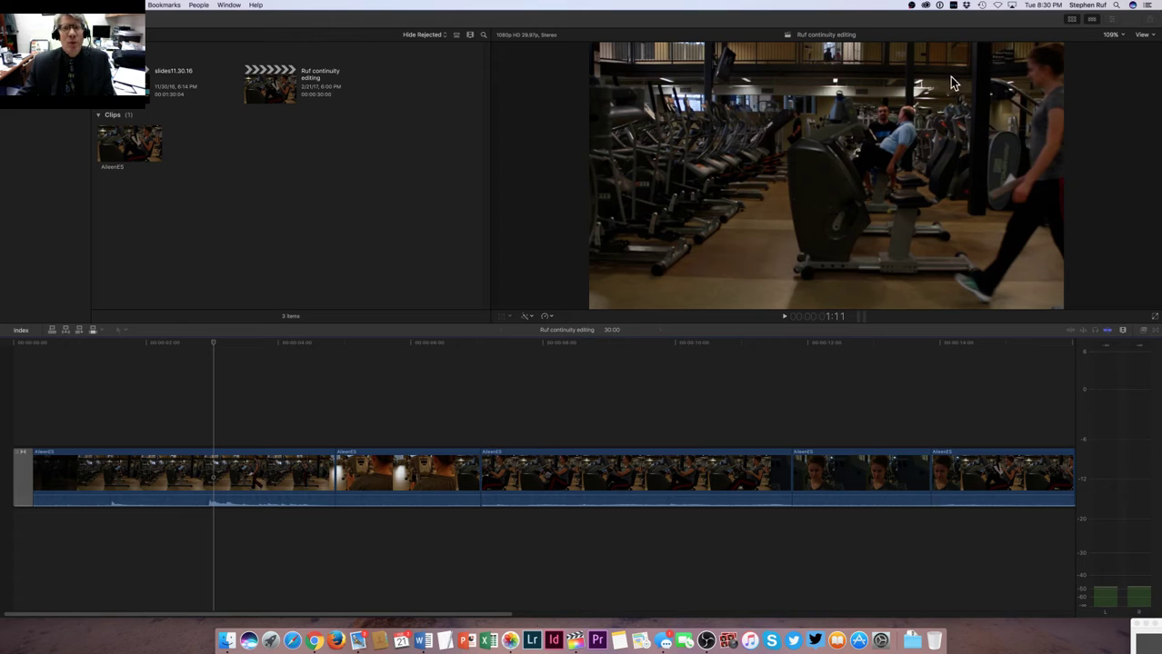
Step: Bring Final Cut Pro forward and show the AileenES clip's video properties in the Inspector
click(1113, 22)
click(1111, 19)
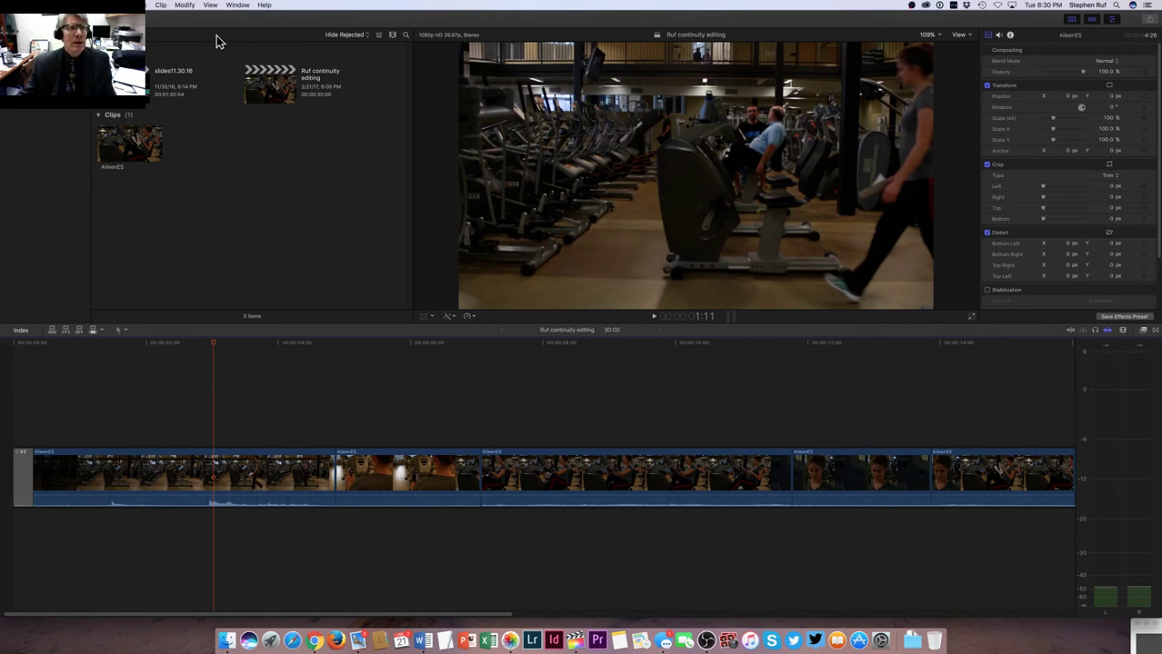
Step: Show the Effects browser via Window > Show in Workspace > Effects and preview an installed effect
click(236, 5)
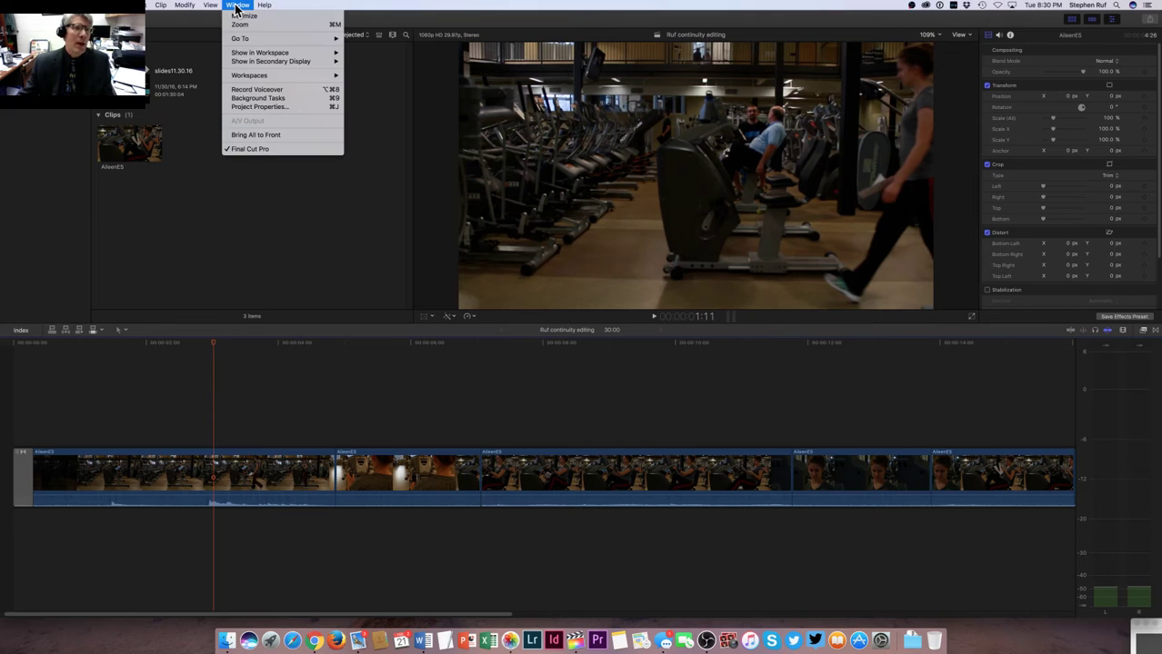
mouse_move(276, 54)
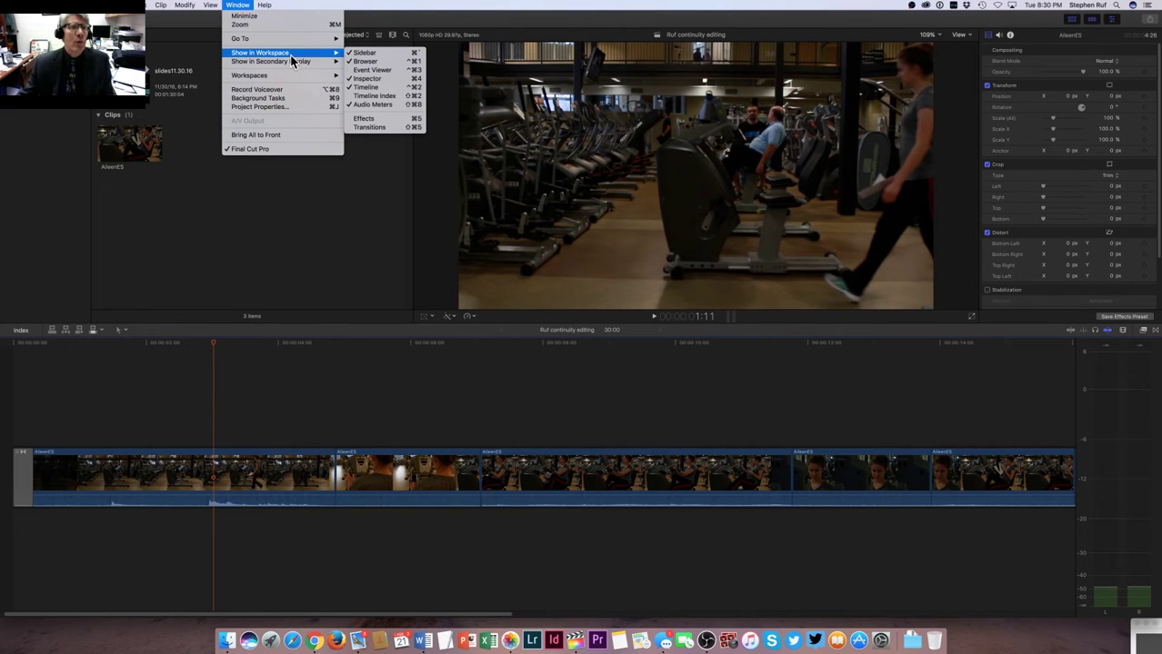
click(374, 123)
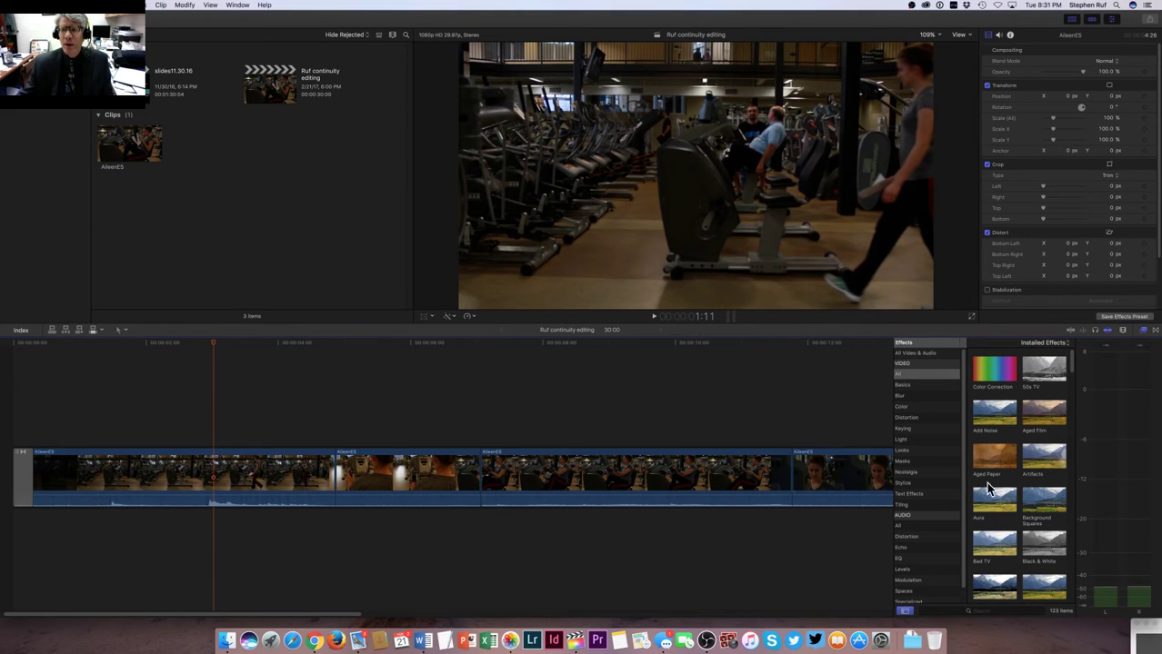
click(1047, 376)
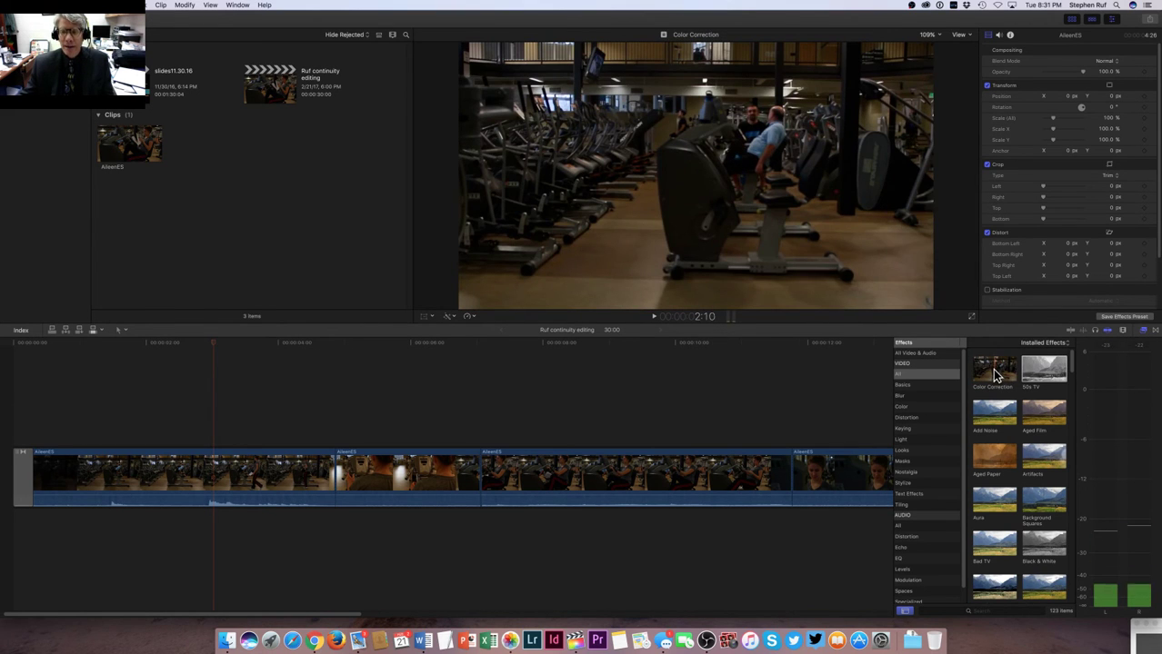
Step: Drag the Color Correction effect from the Effects browser onto the AileenES clip in the timeline
click(995, 373)
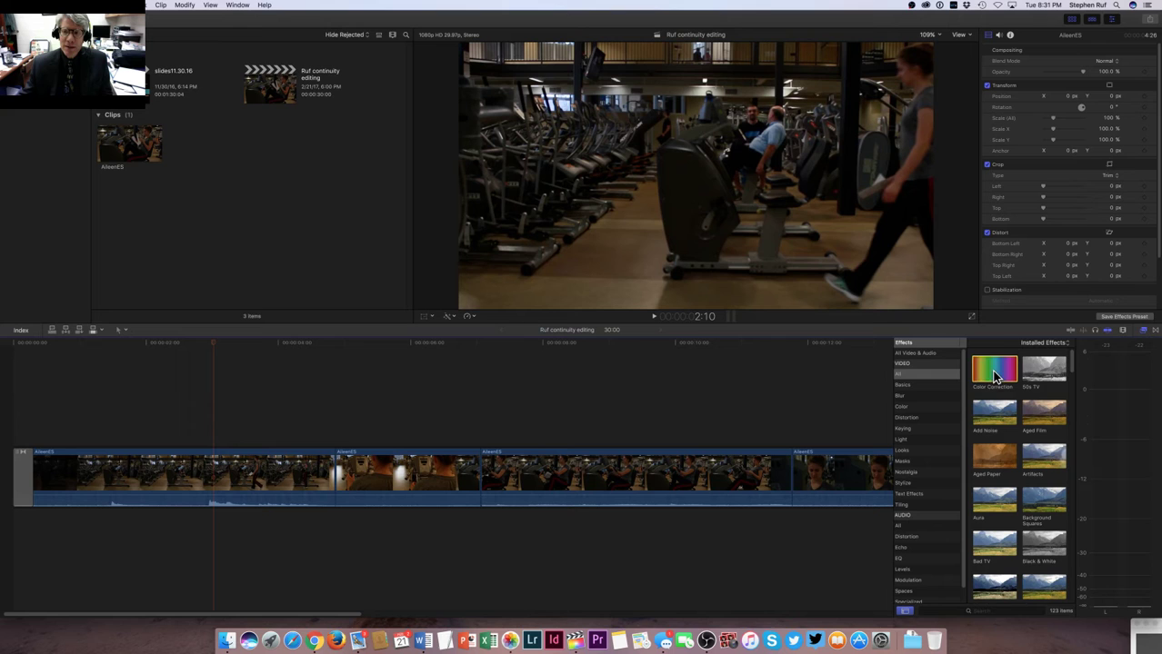
drag(998, 380, 291, 479)
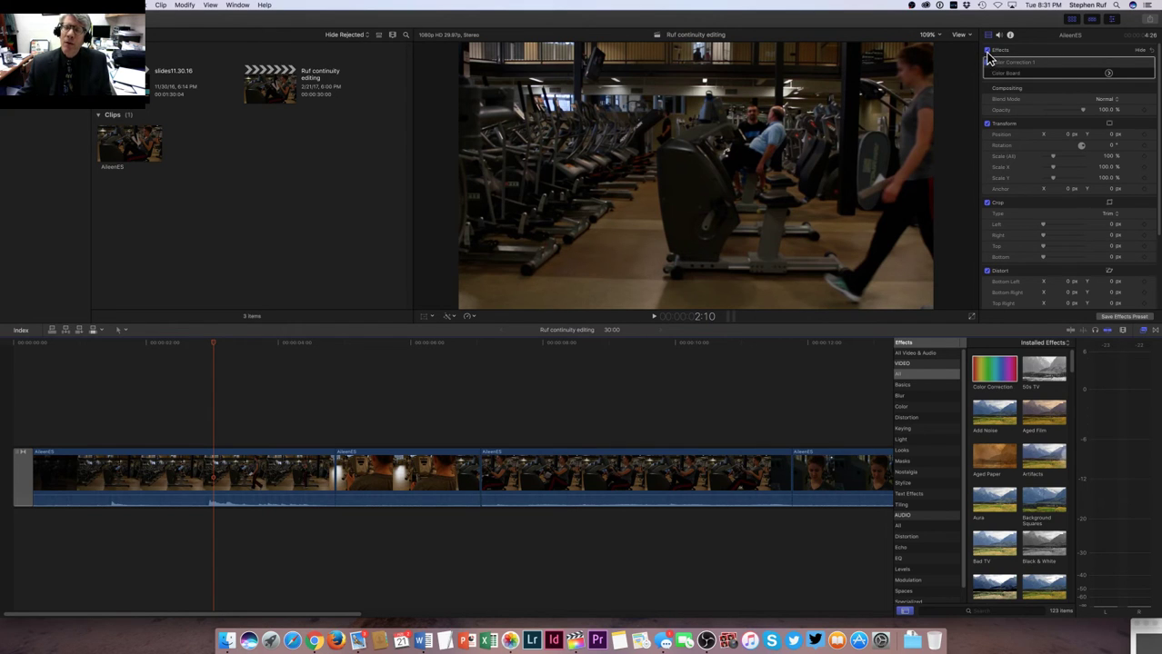
Step: Open the Color Board and cycle through the Color, Saturation and Exposure tabs, finishing on Exposure
click(1109, 75)
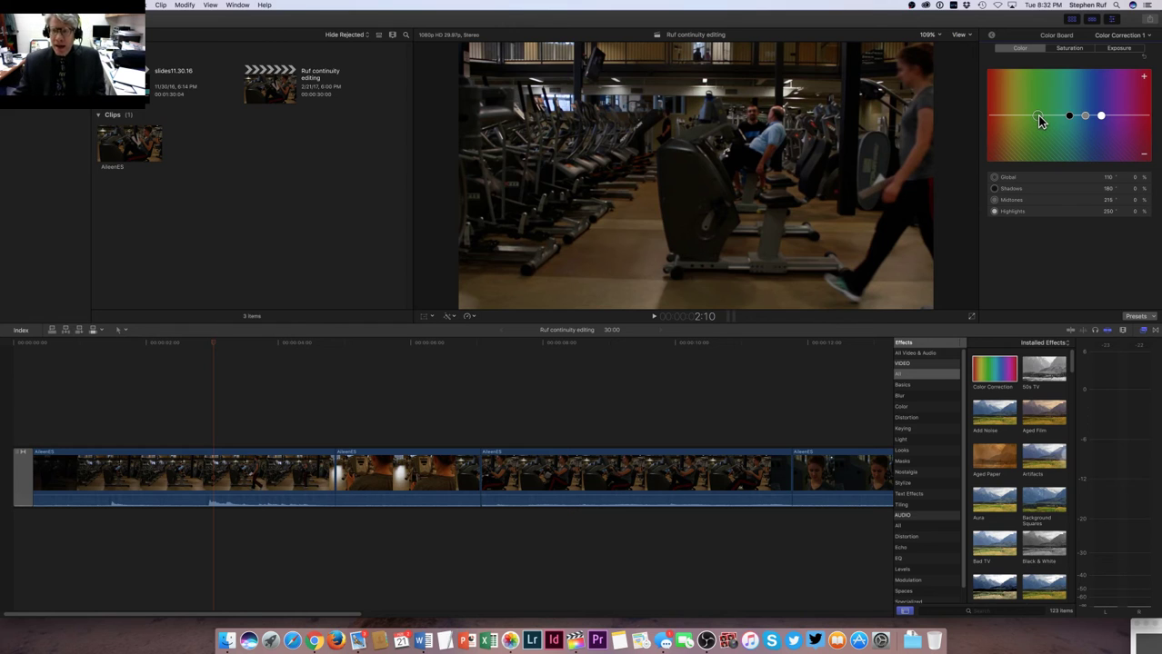
click(1067, 47)
click(1117, 50)
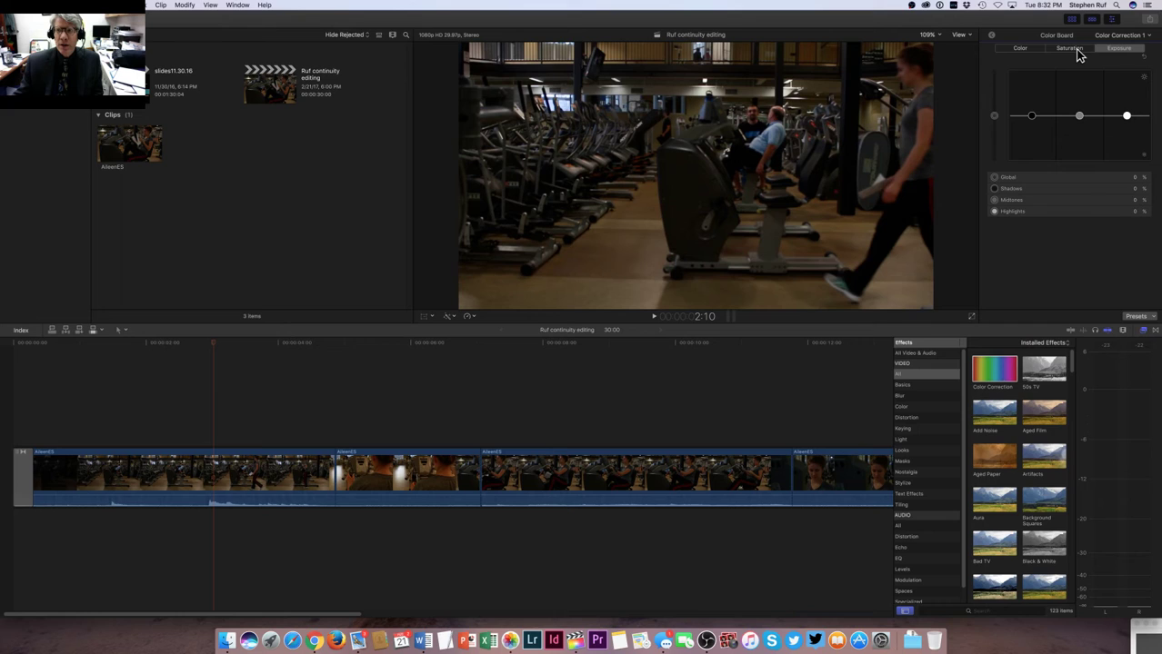
click(1023, 51)
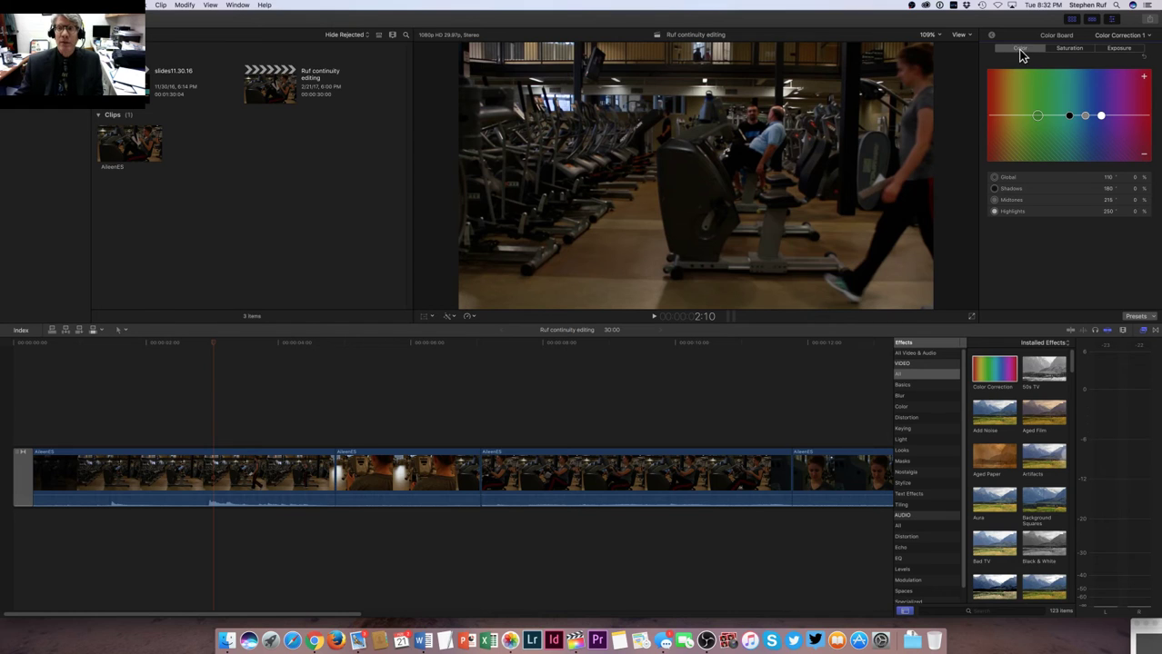
click(1067, 48)
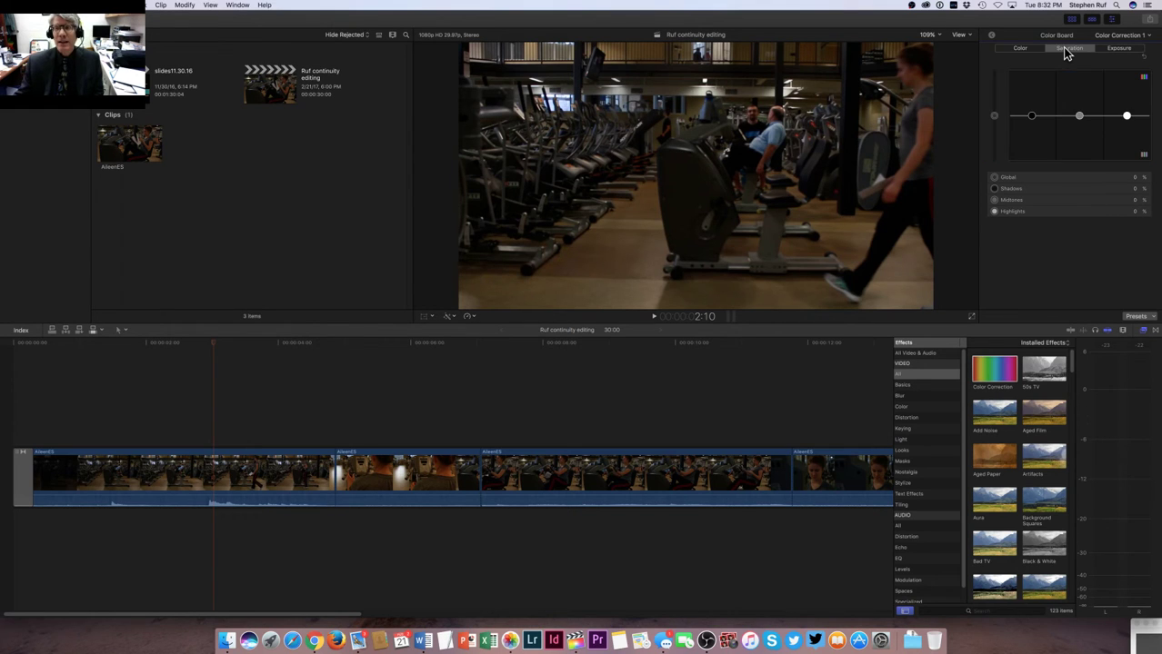
click(1113, 51)
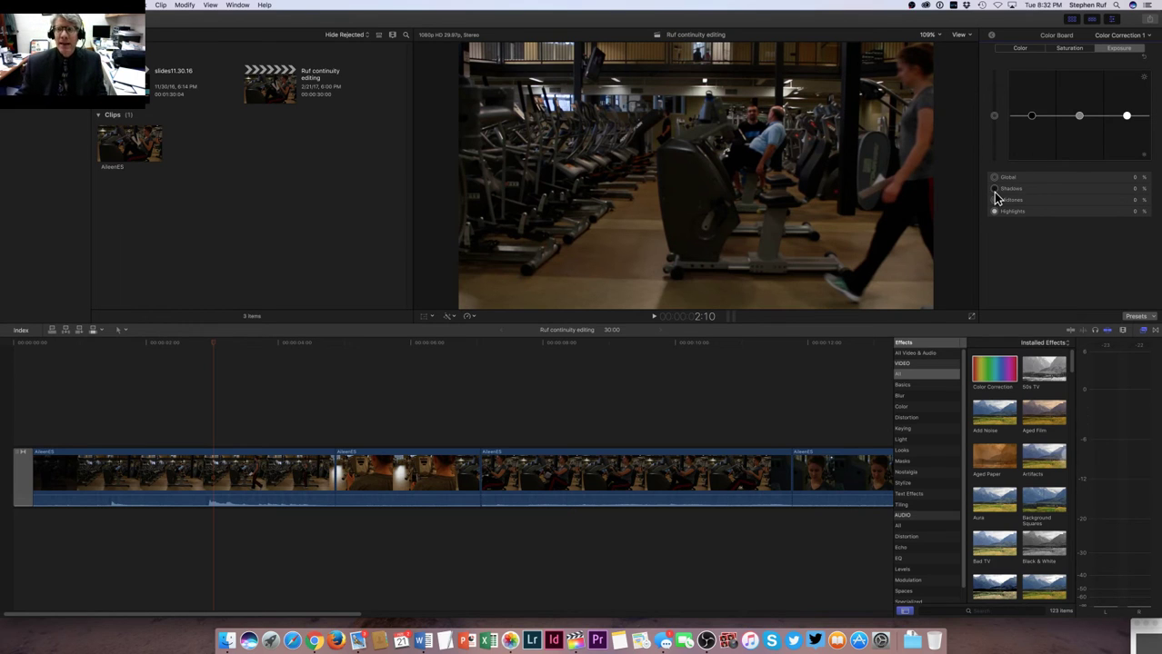
Step: Set exposure to global 1%, highlights 95%, midtones 27% and shadows slightly negative (about -6%)
click(993, 179)
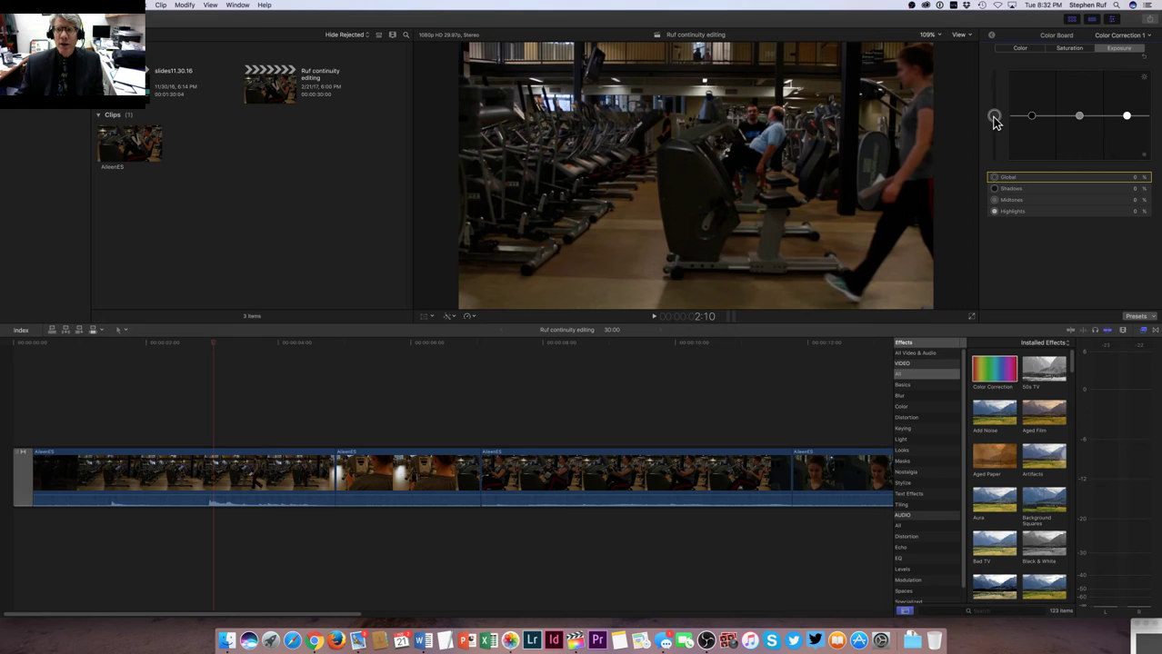
mouse_move(993, 118)
mouse_down()
mouse_move(994, 134)
mouse_move(996, 97)
mouse_move(994, 121)
mouse_up()
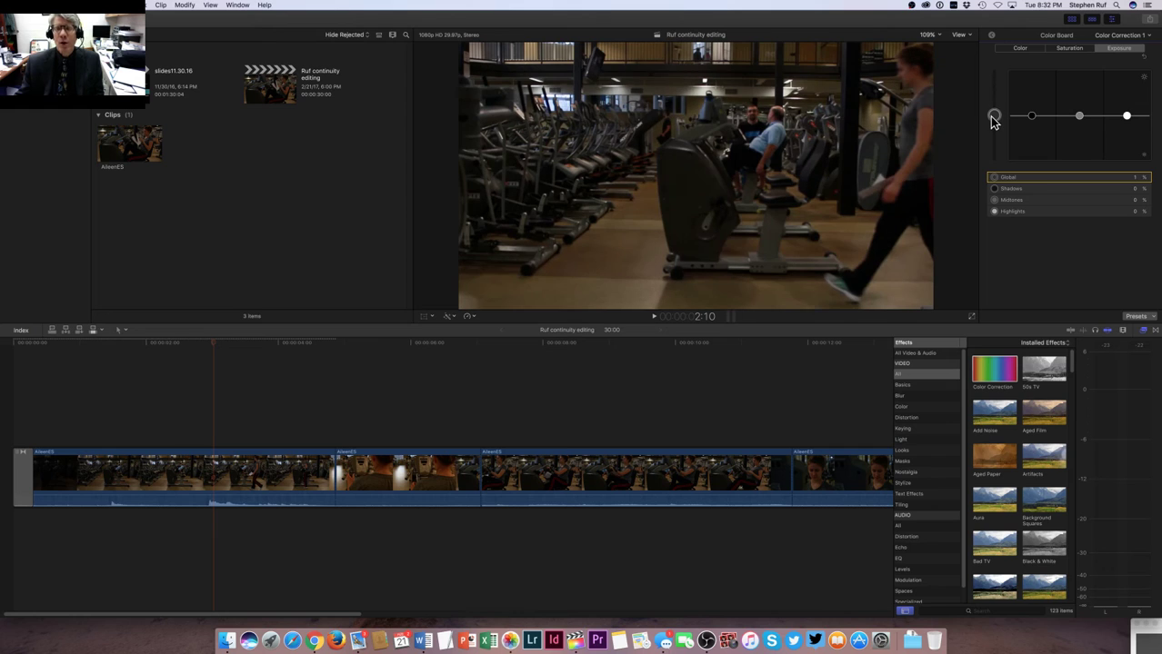
click(1001, 190)
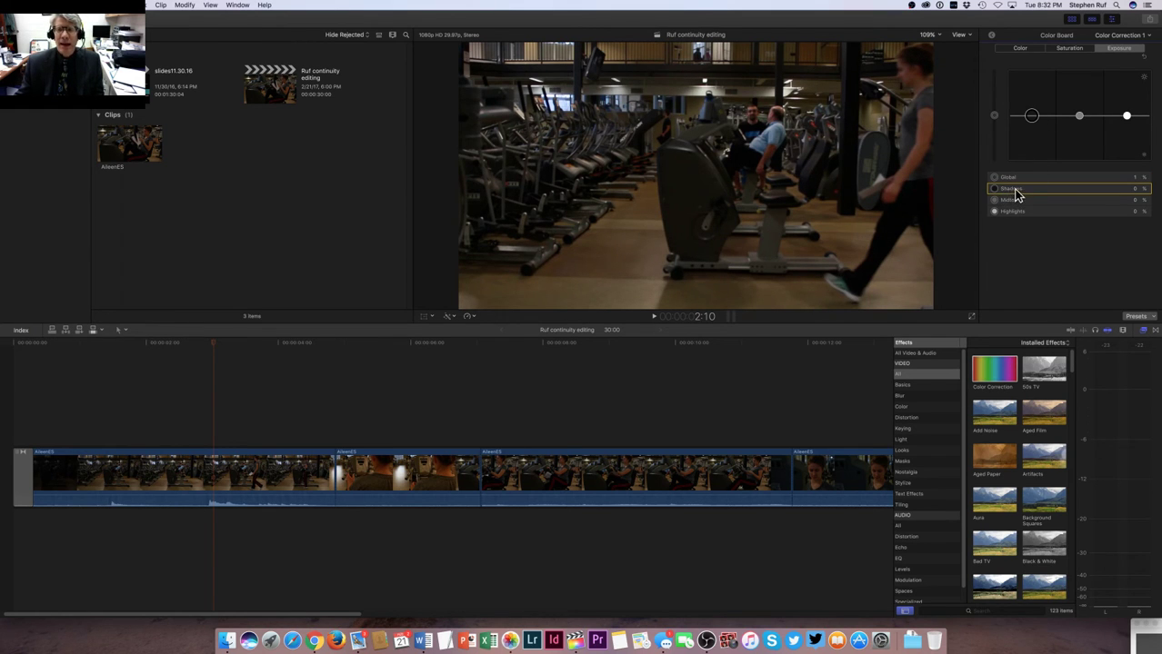
click(1009, 201)
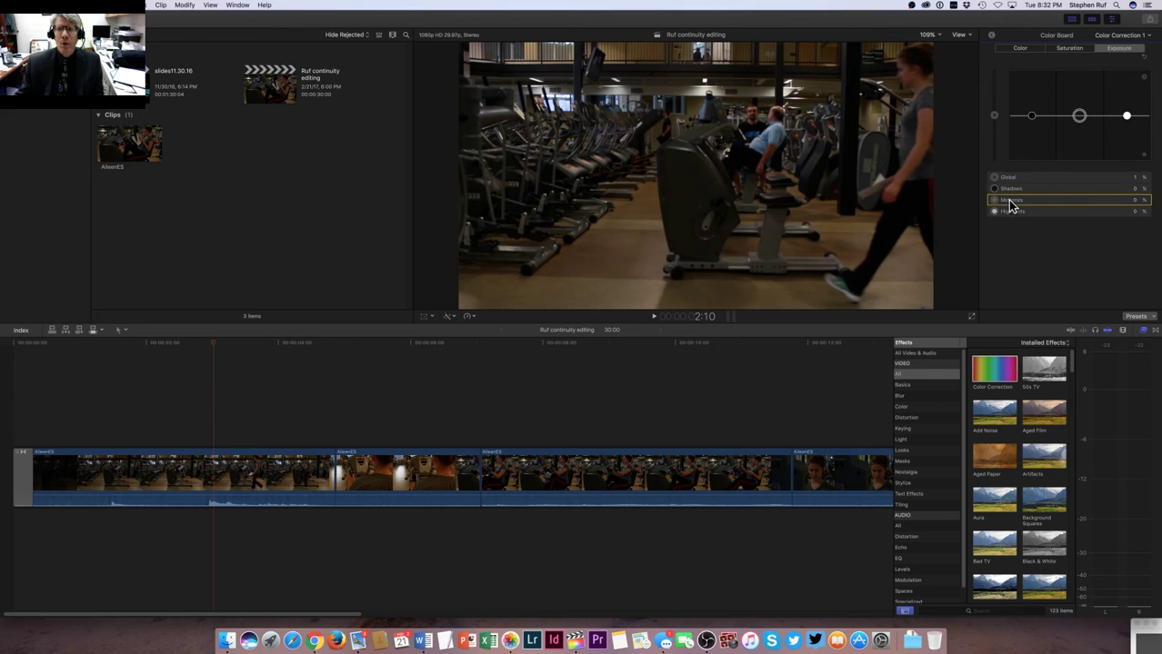
click(1016, 212)
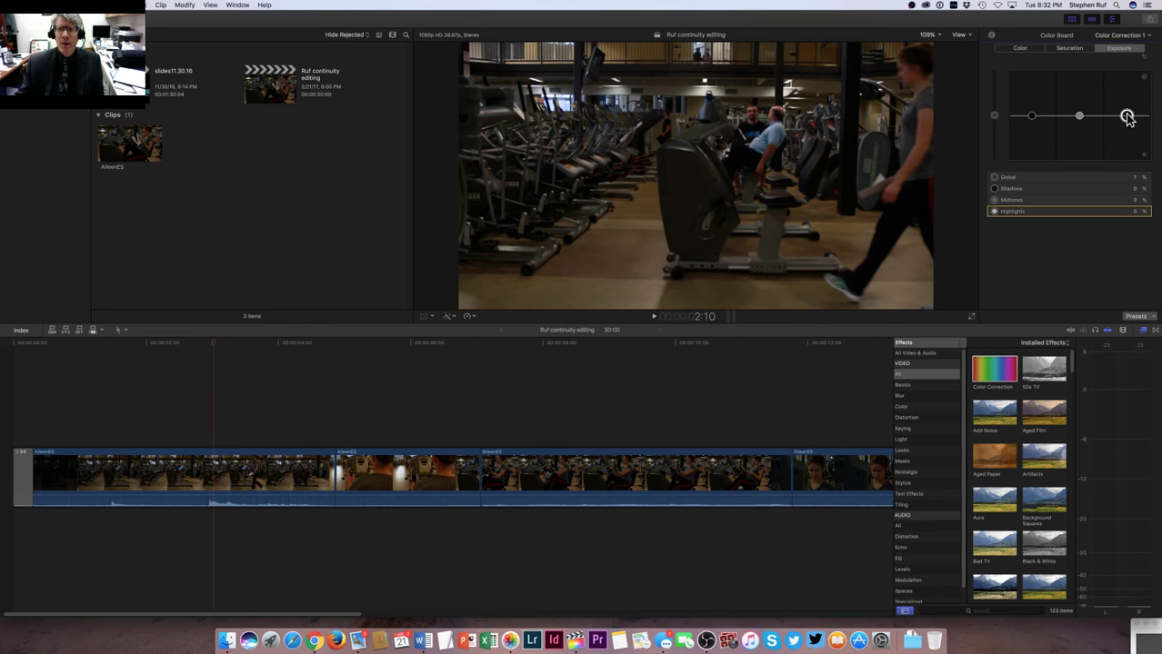
drag(1127, 117, 1127, 74)
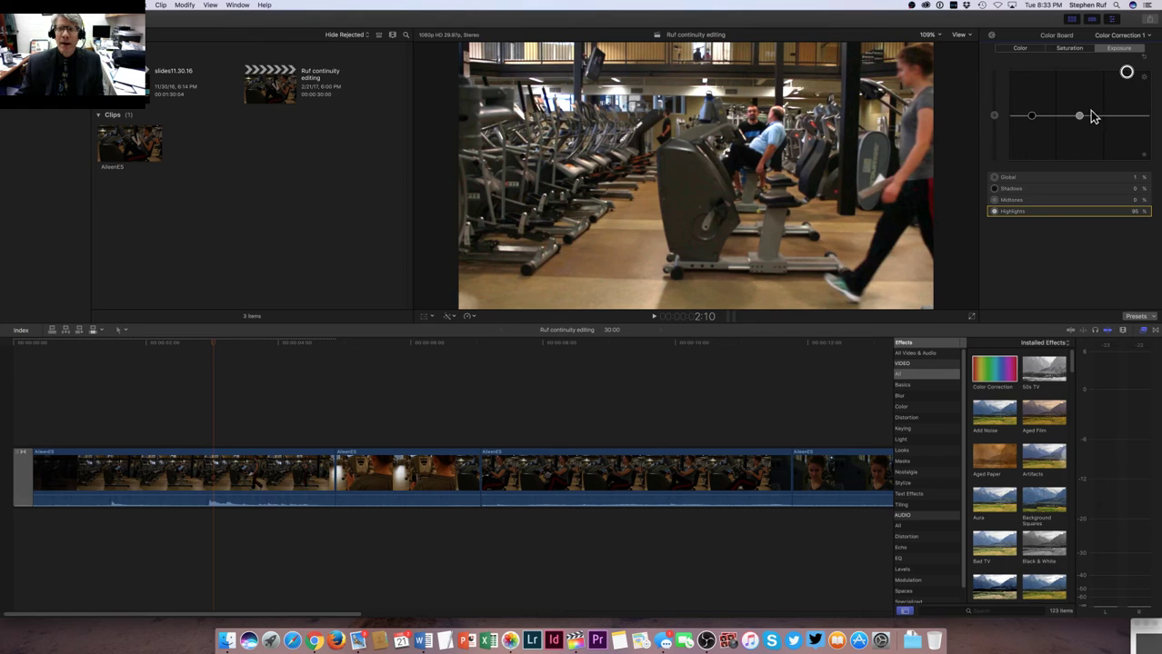
click(1045, 200)
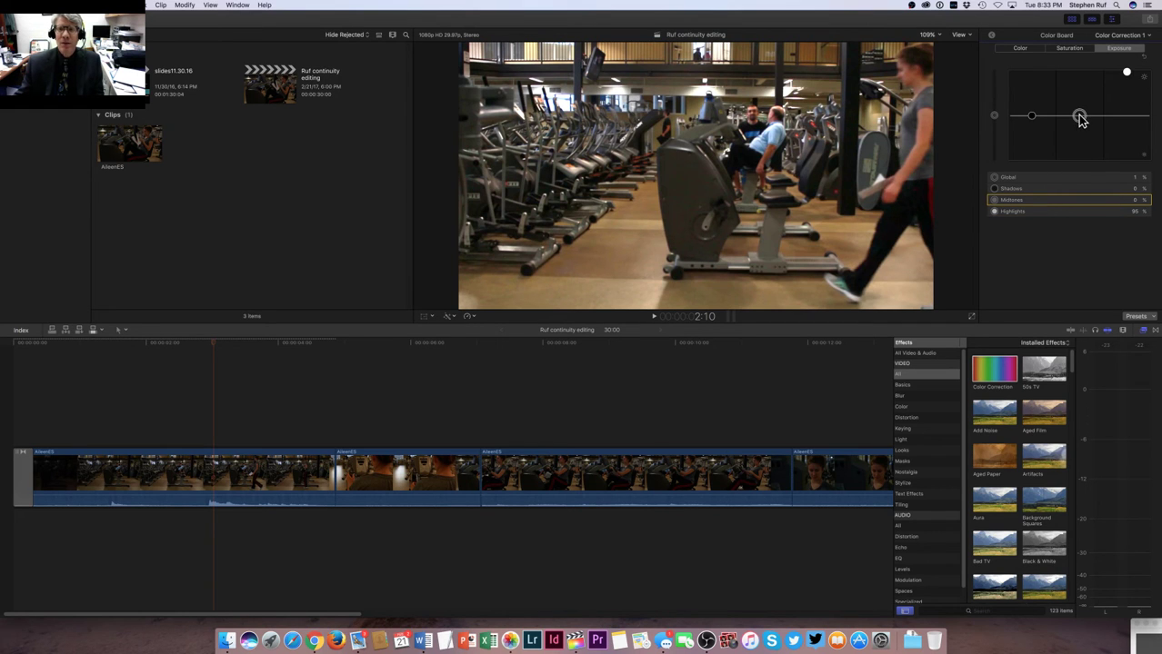
drag(1080, 117, 1081, 106)
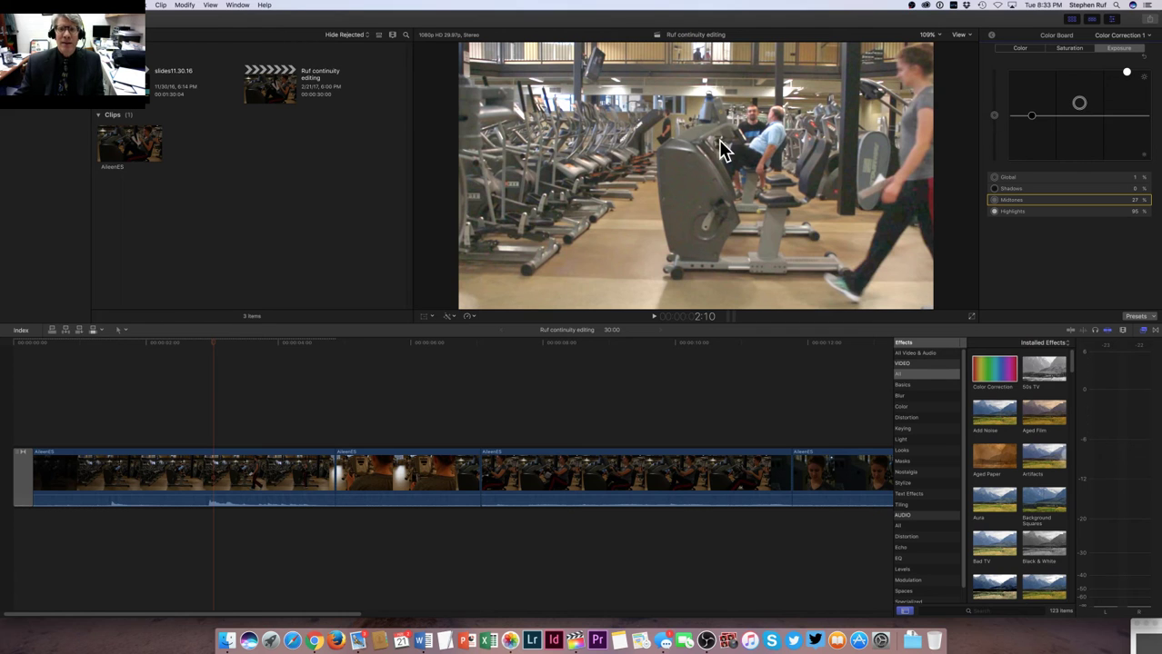
click(1021, 190)
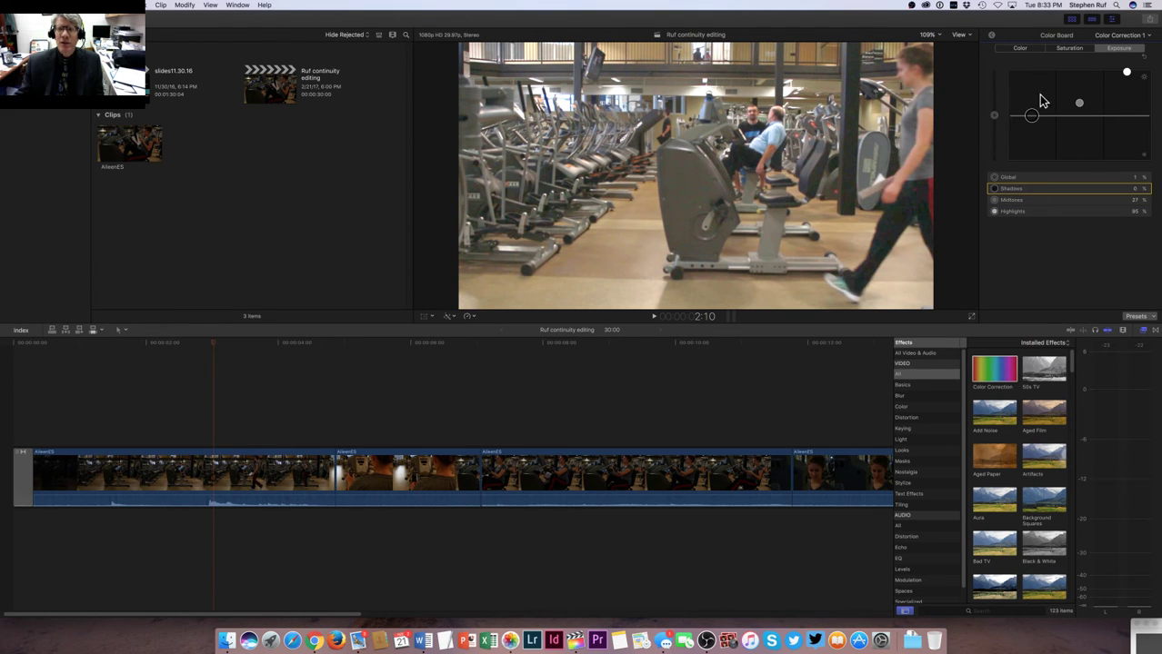
mouse_move(1035, 120)
mouse_down()
mouse_move(1034, 107)
mouse_move(1038, 125)
mouse_up()
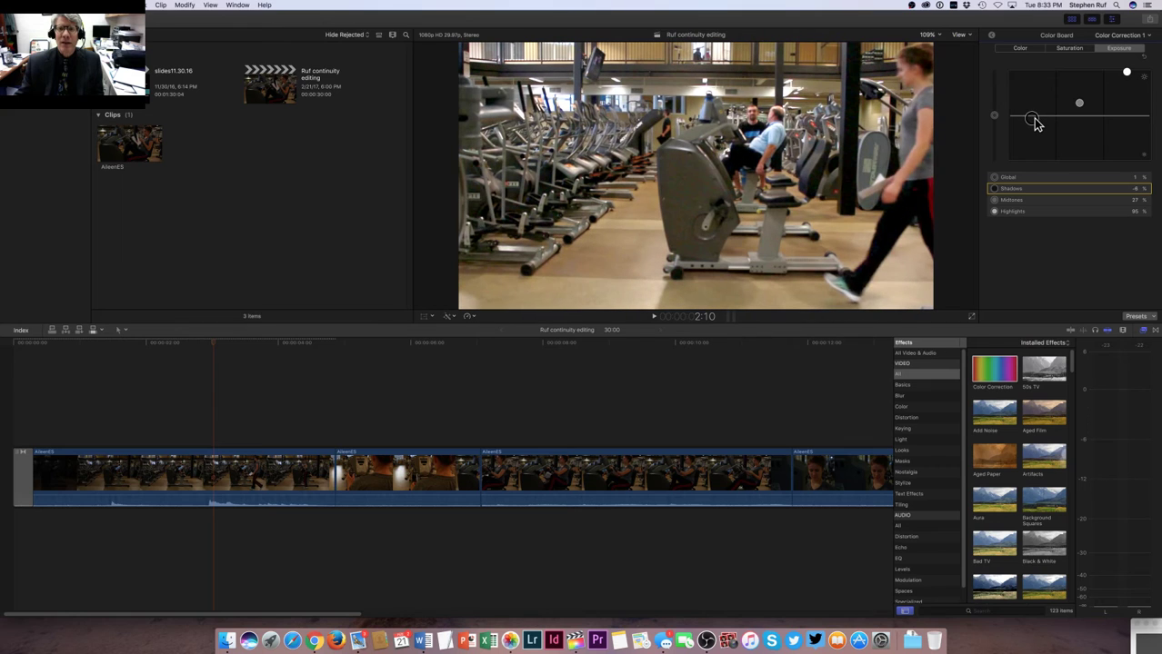
Step: Back in the Video Inspector, toggle Color Correction 1 off and on to compare, leaving it enabled
click(993, 40)
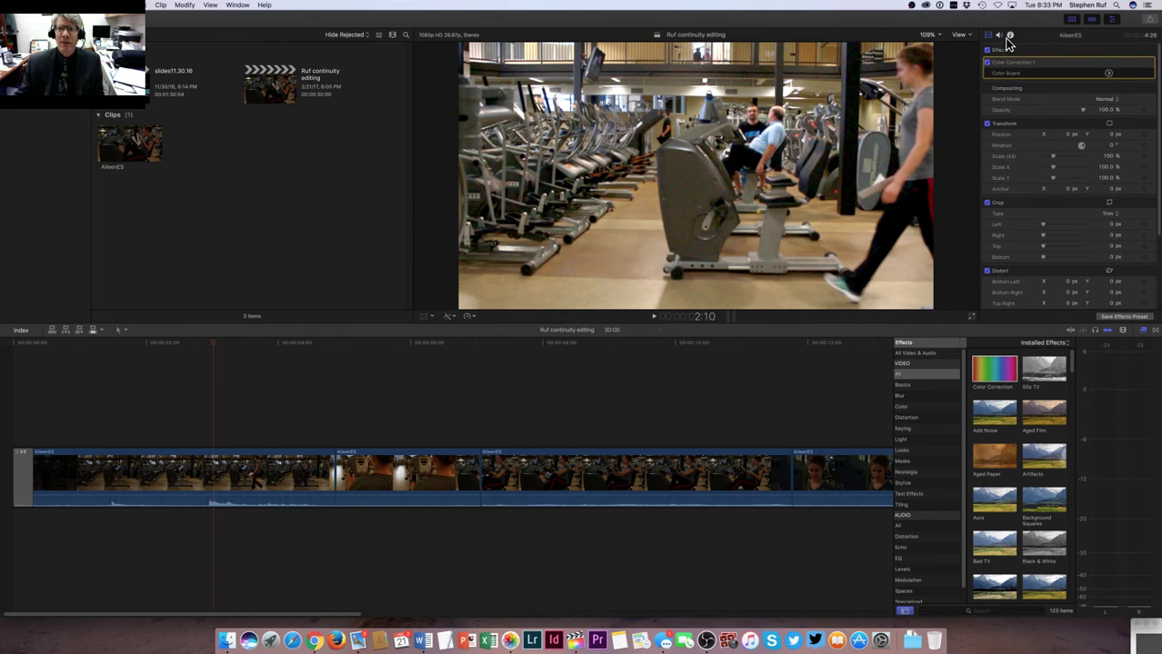
click(988, 60)
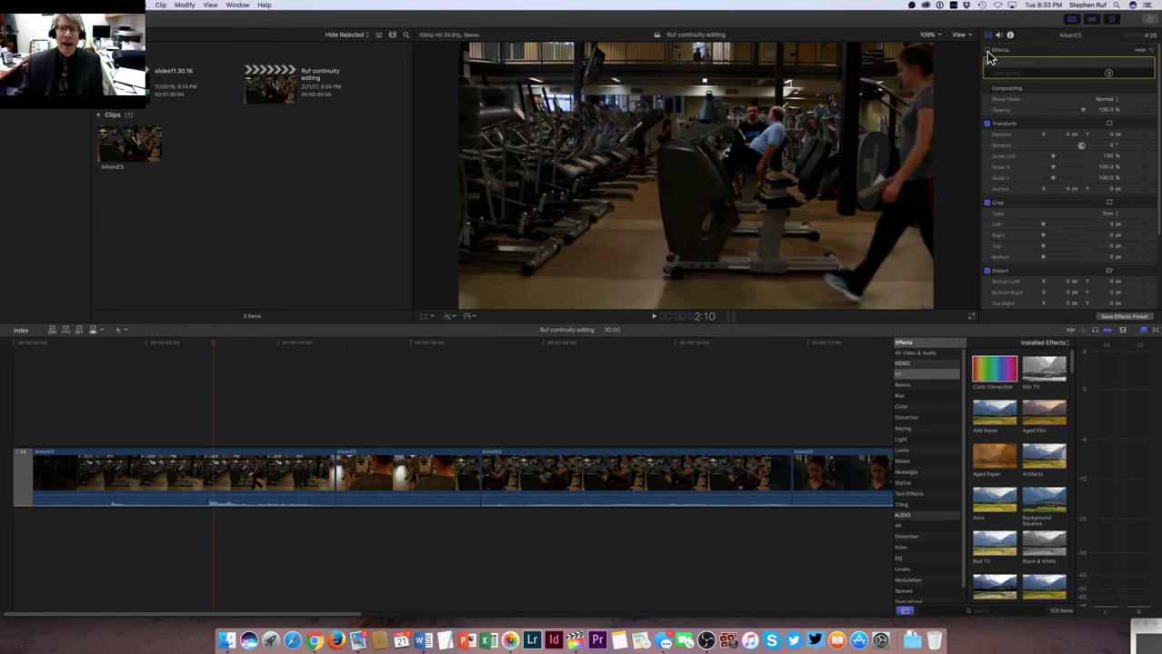
click(989, 60)
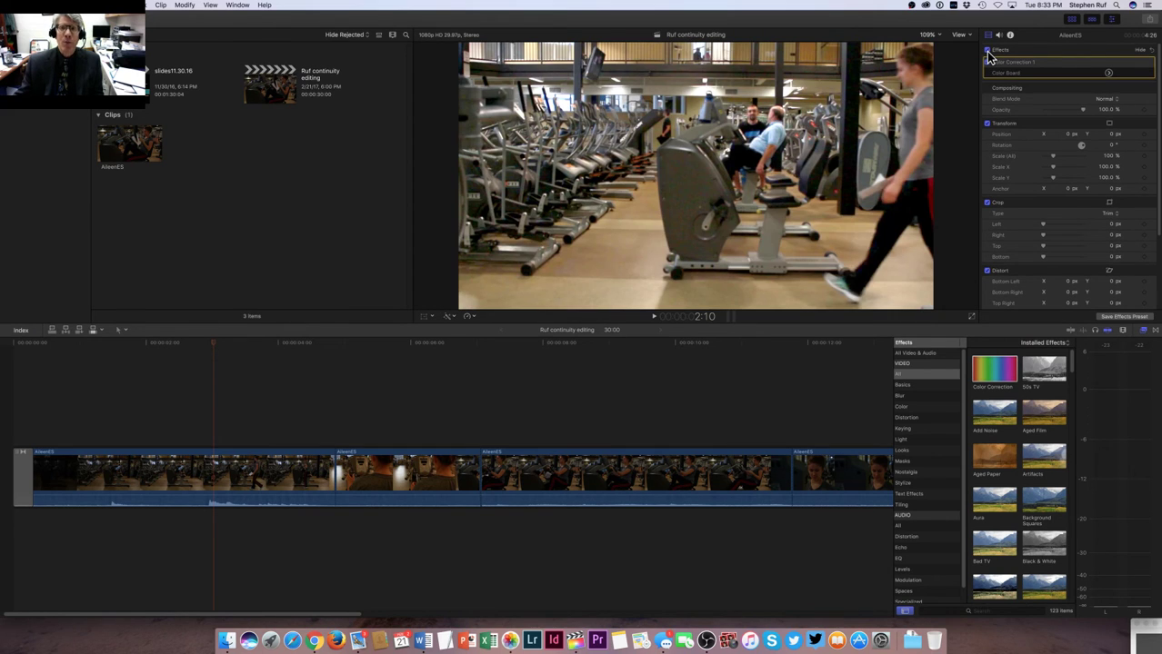
click(988, 60)
click(989, 60)
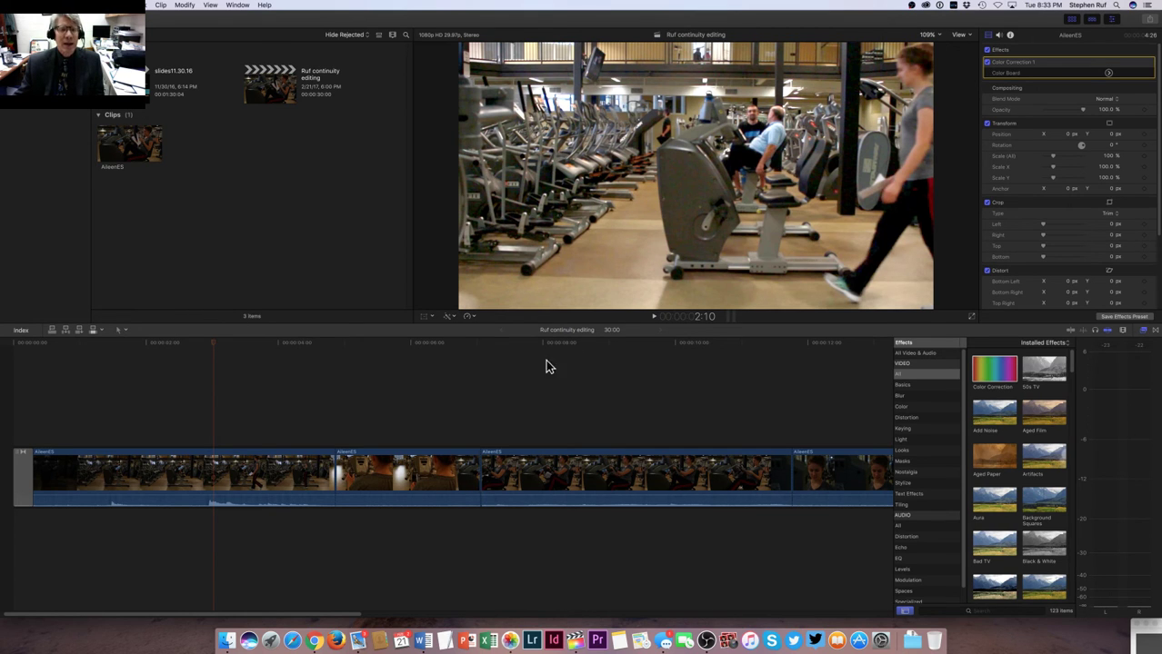
Step: Scrub the timeline, then select and copy the first gym clip carrying Color Correction 1
drag(440, 336, 523, 347)
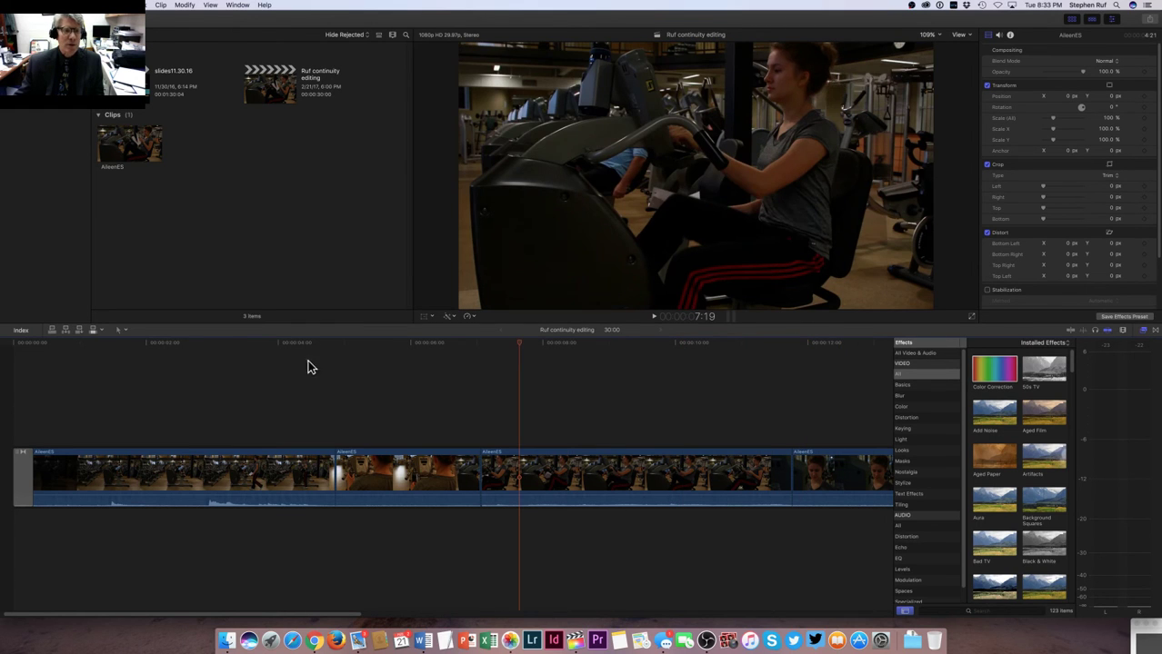
click(229, 345)
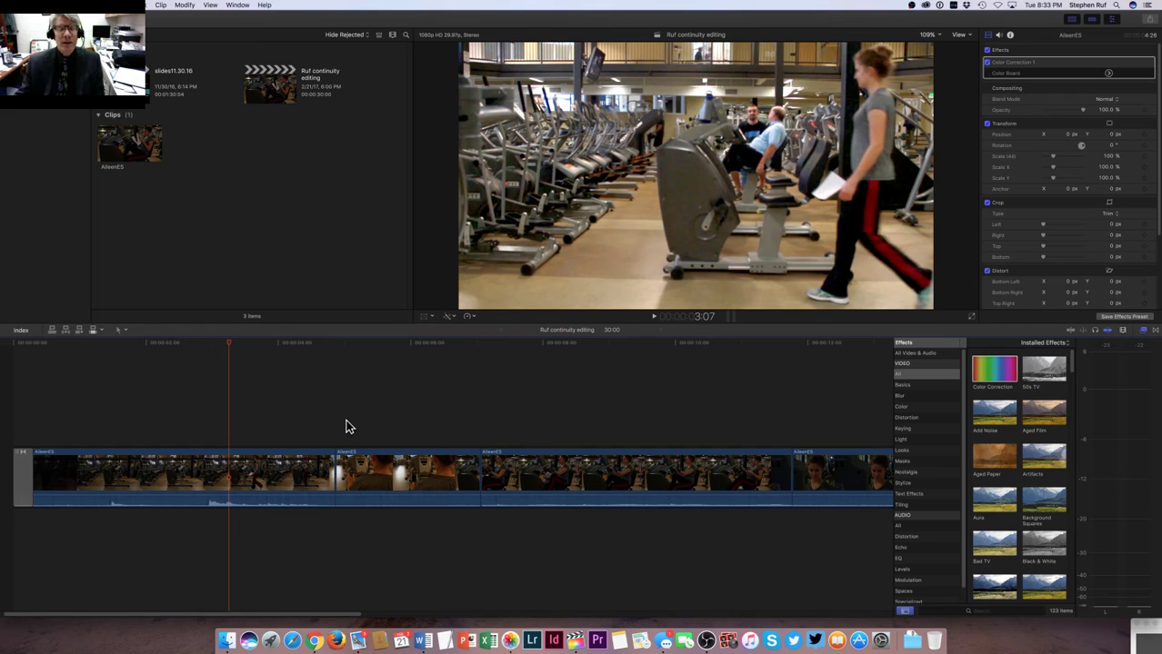
click(298, 466)
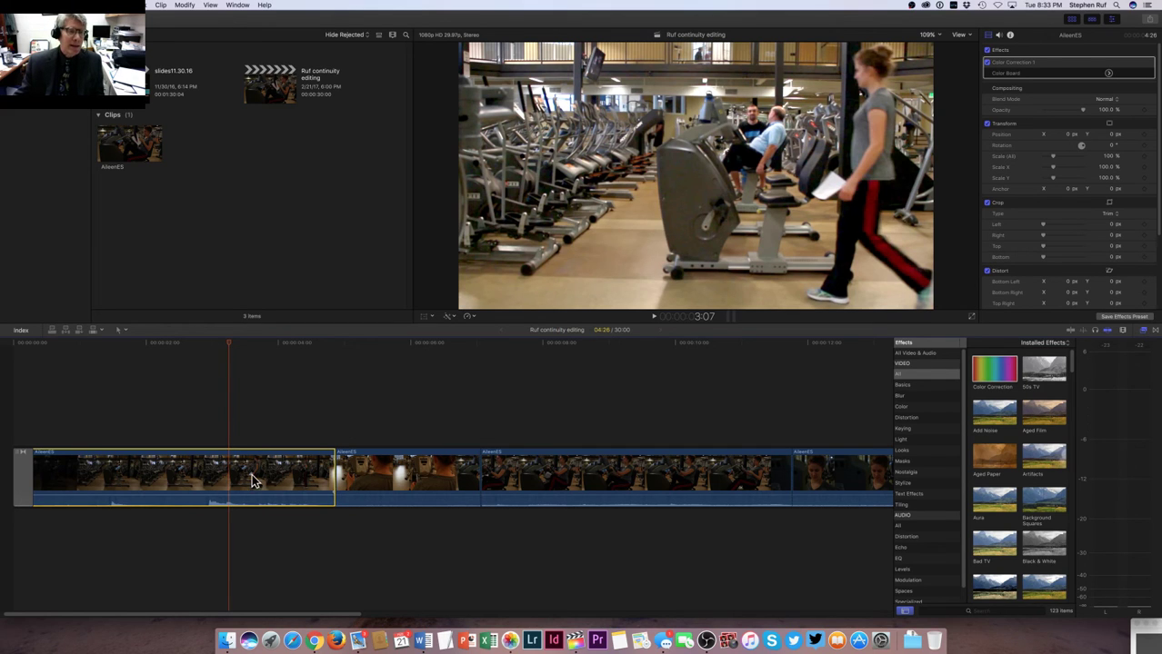
click(132, 5)
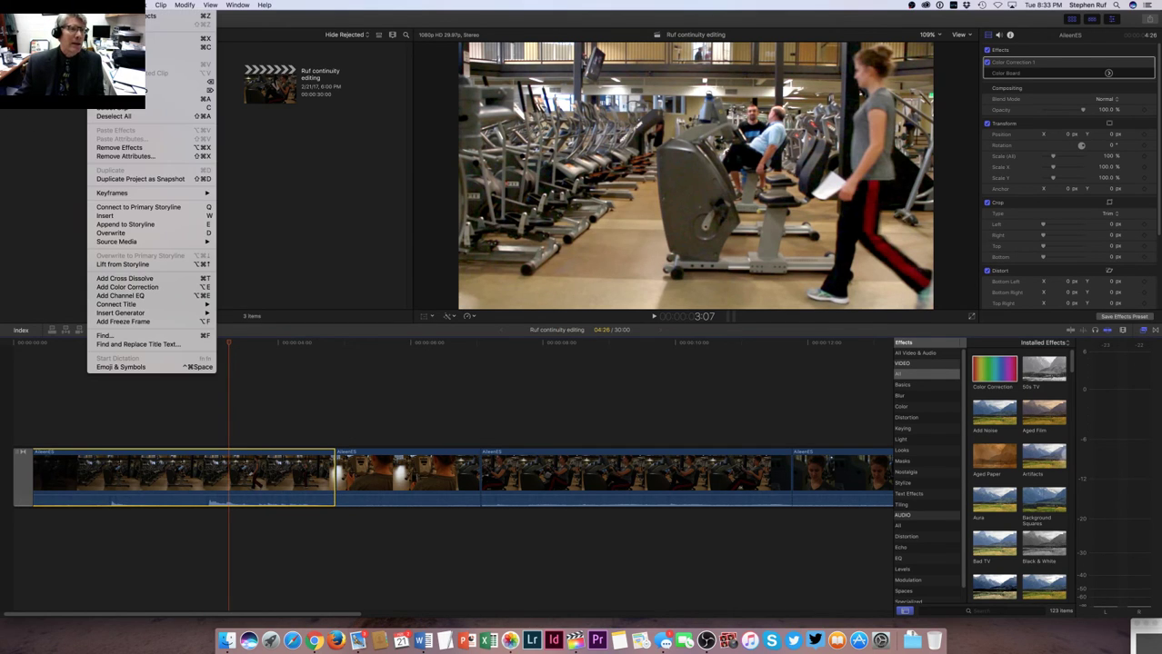
key(Escape)
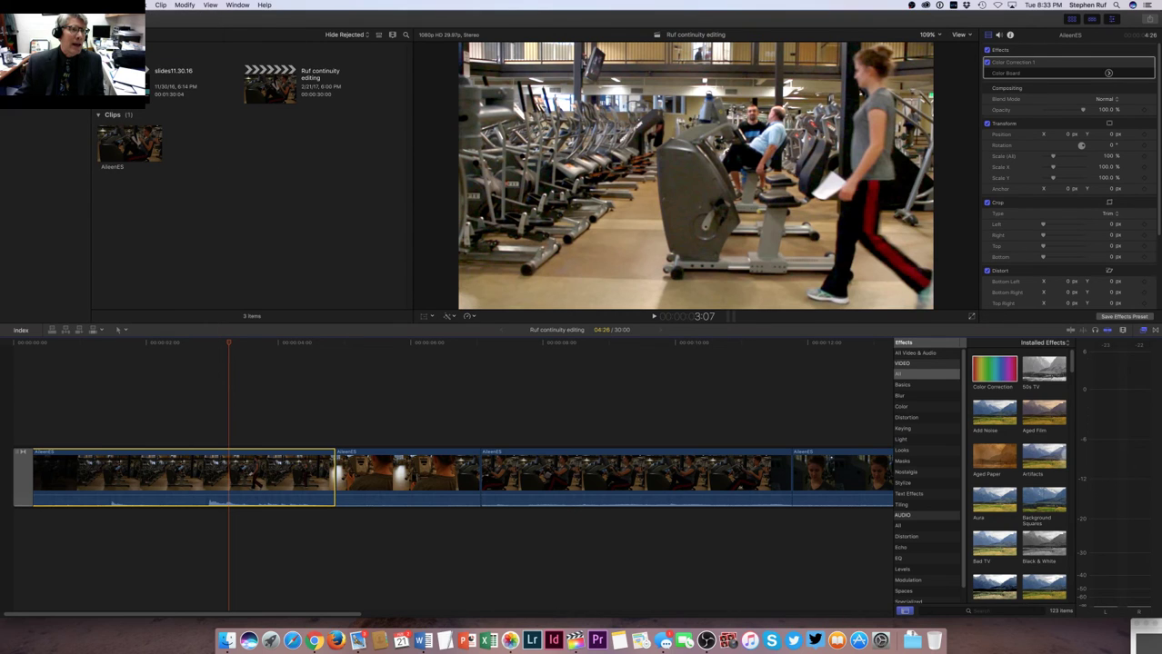
click(131, 4)
key(Escape)
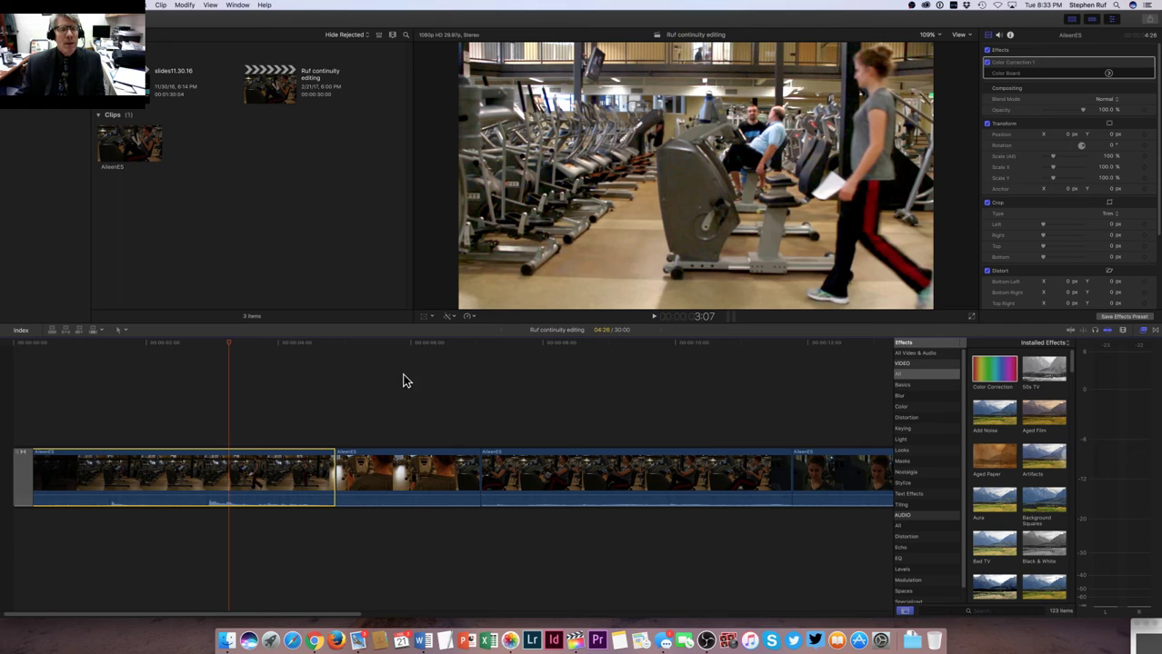
click(438, 455)
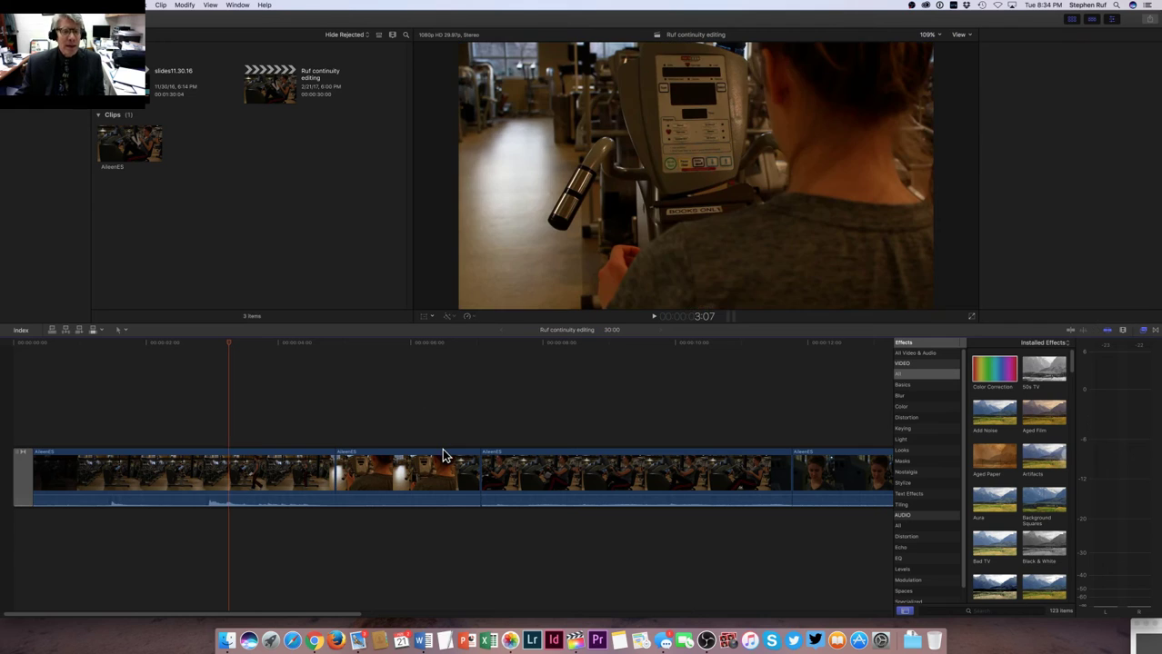
Step: Marquee-select the eight clips after the first and choose Edit > Paste Attributes
click(527, 459)
click(868, 450)
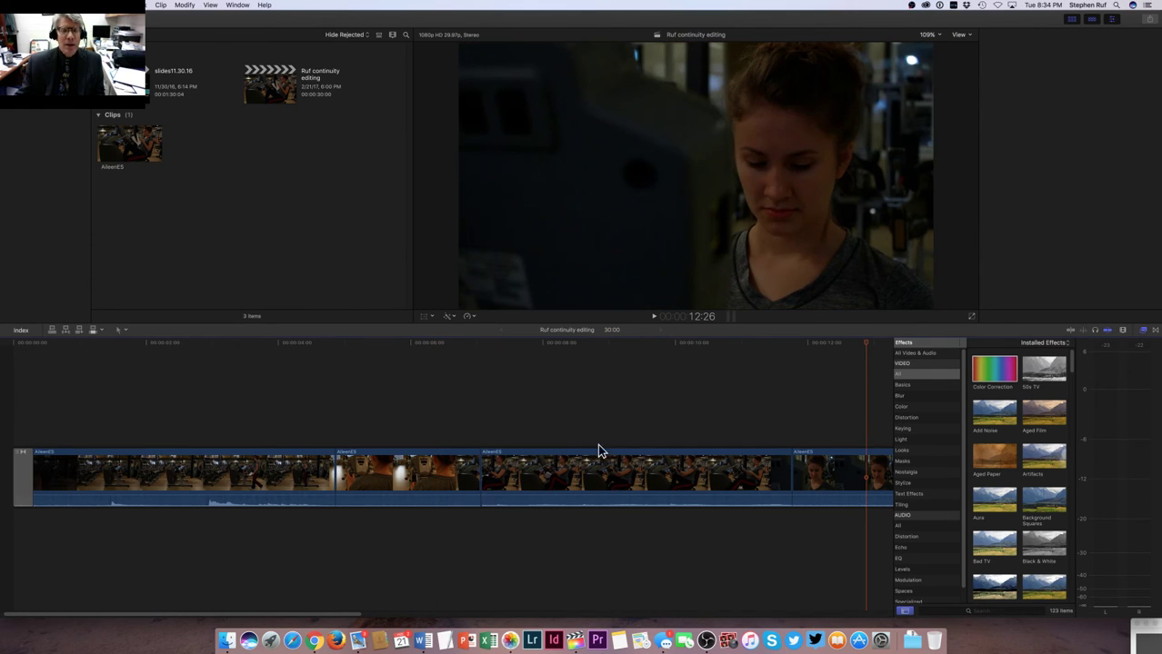
click(434, 454)
drag(423, 404, 936, 551)
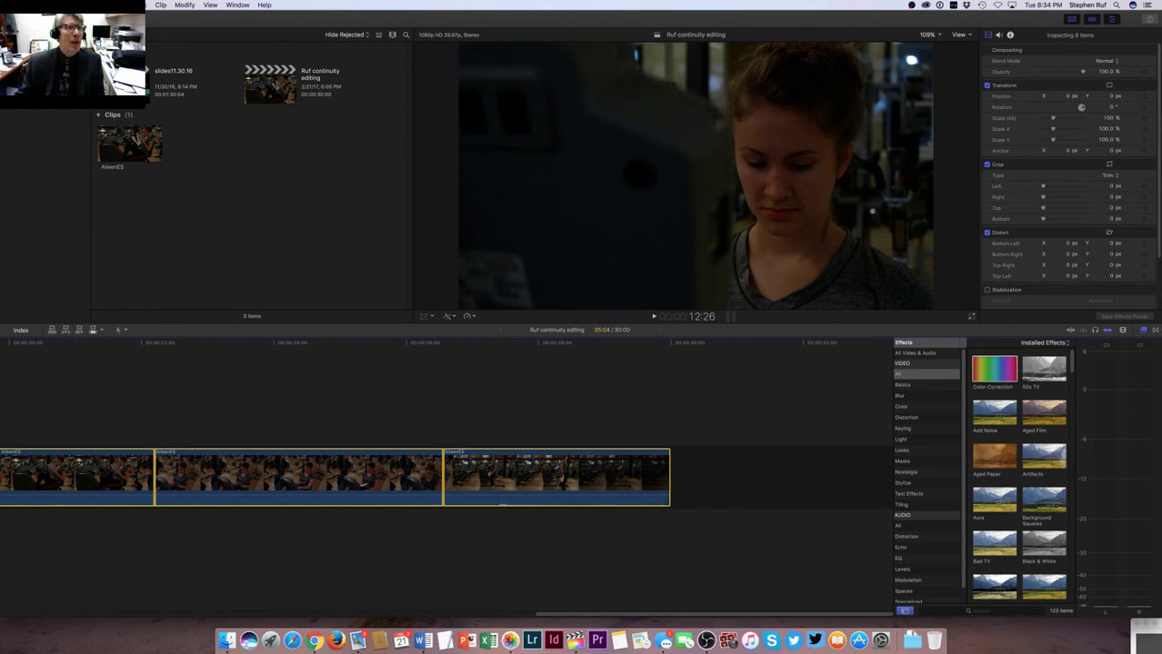
click(98, 4)
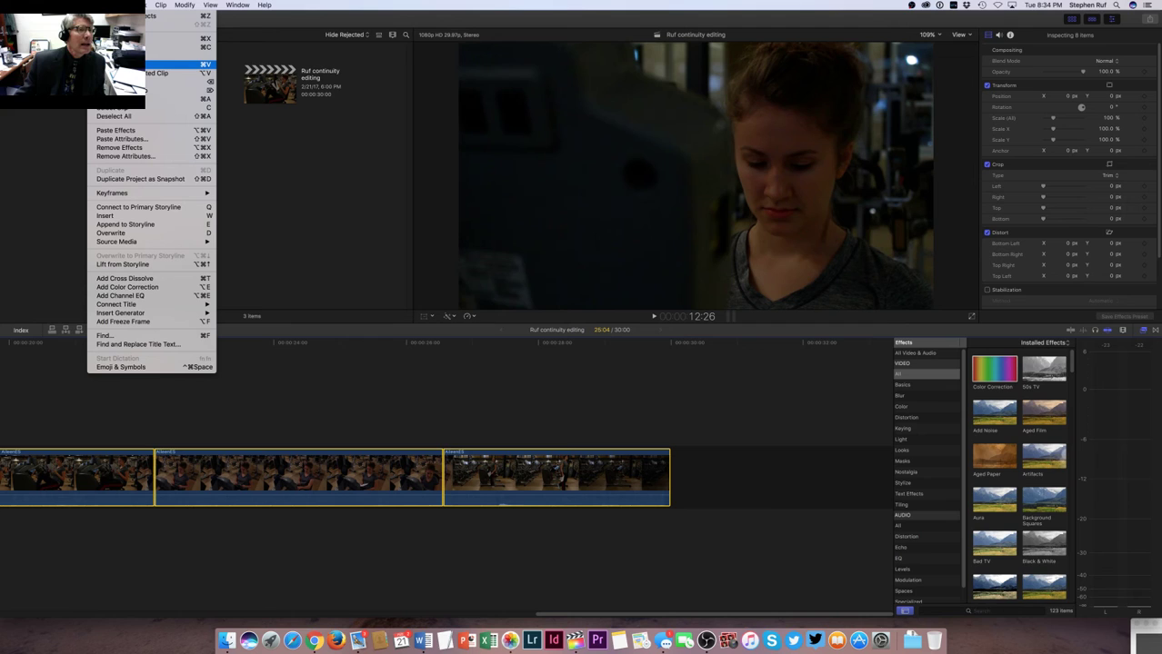
click(116, 138)
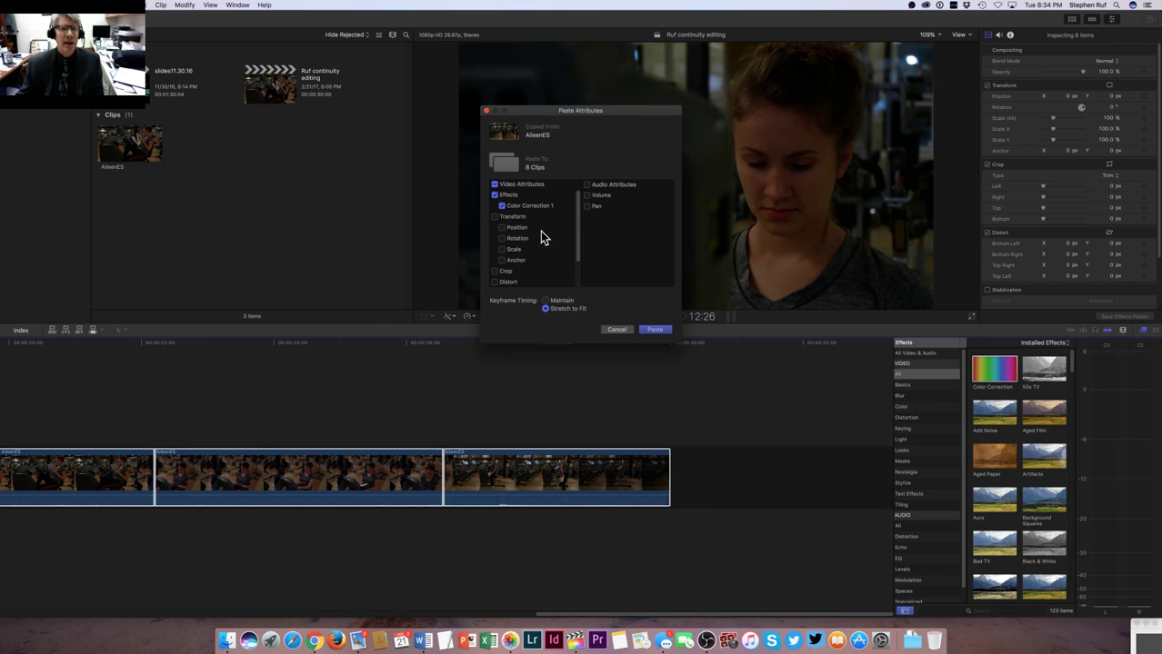
Step: Keep only Color Correction 1 checked and paste it onto the eight selected clips
click(502, 207)
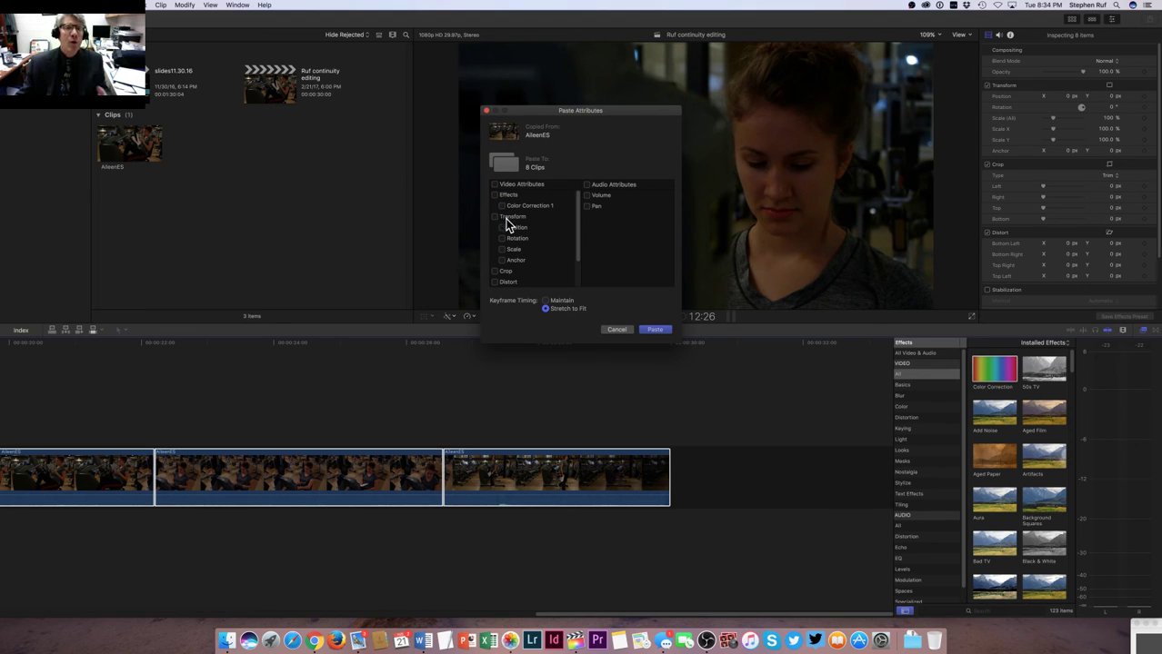
click(501, 206)
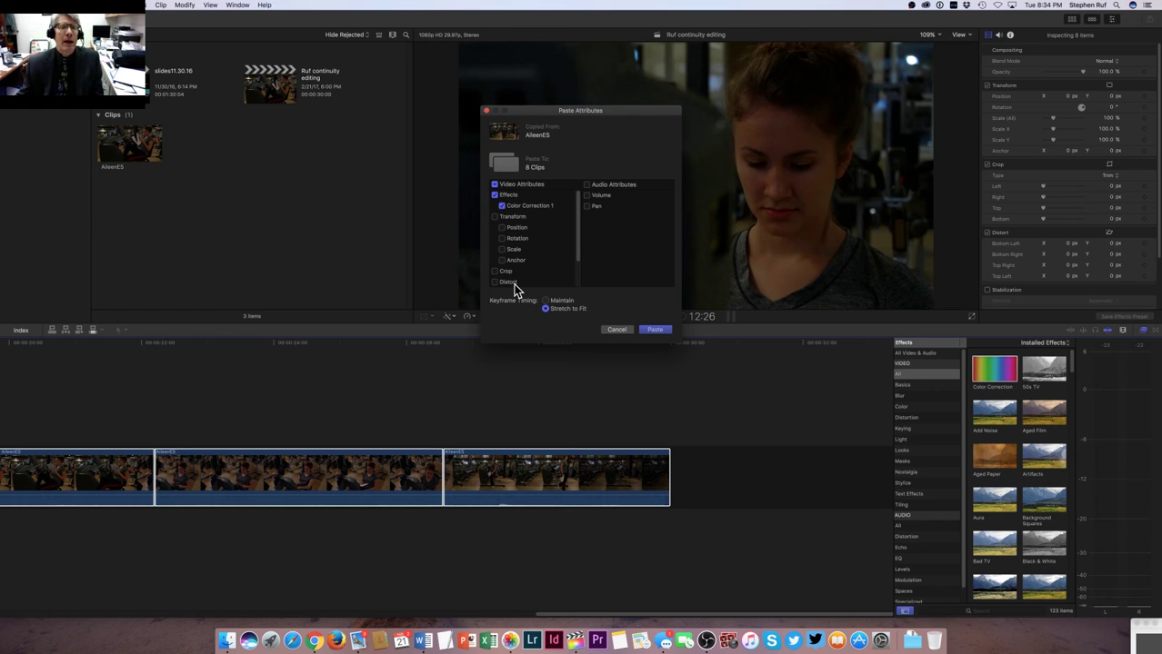
click(654, 330)
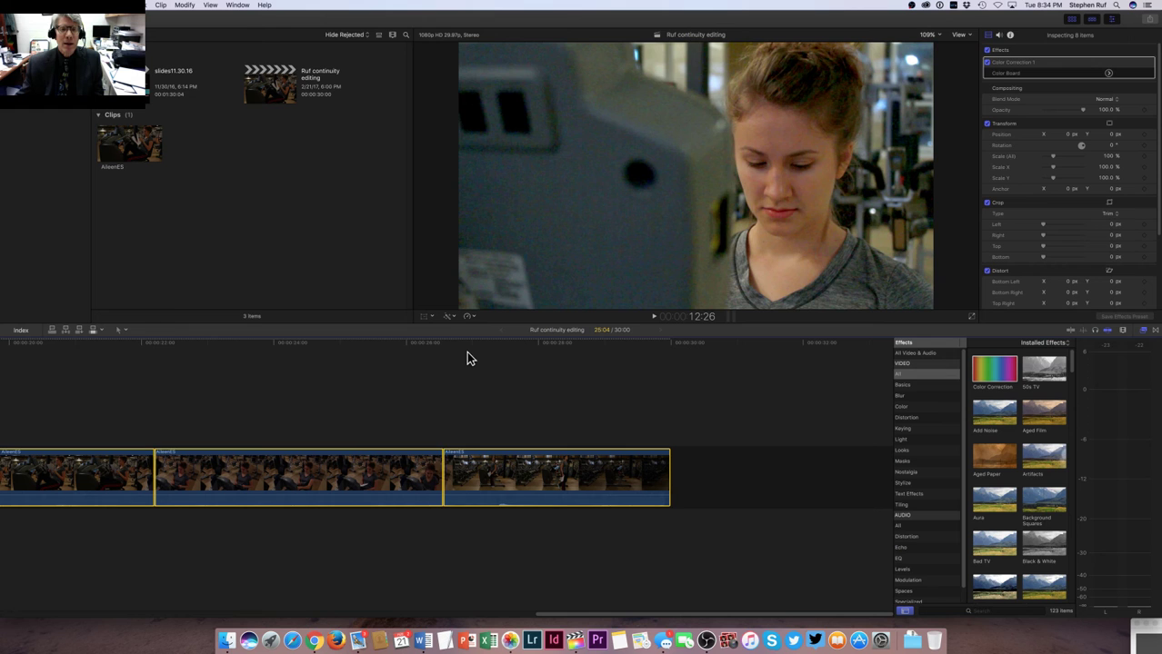
Step: Deselect the clips by scrubbing the timeline and move the playhead back to 2:28
drag(467, 344, 846, 390)
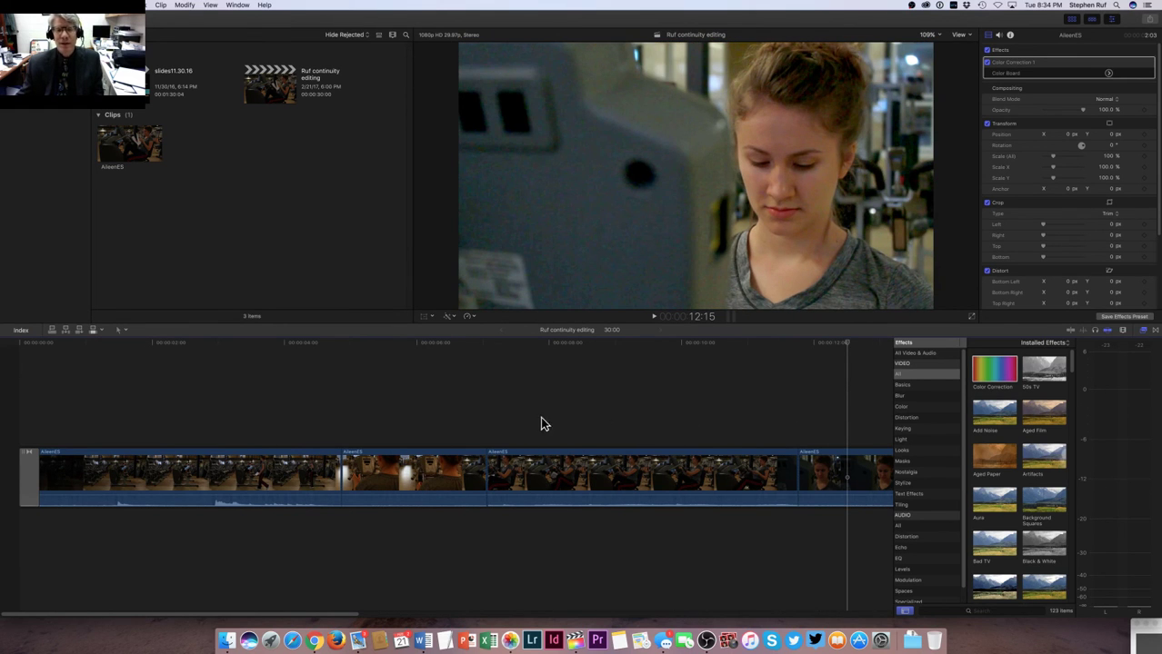
click(214, 351)
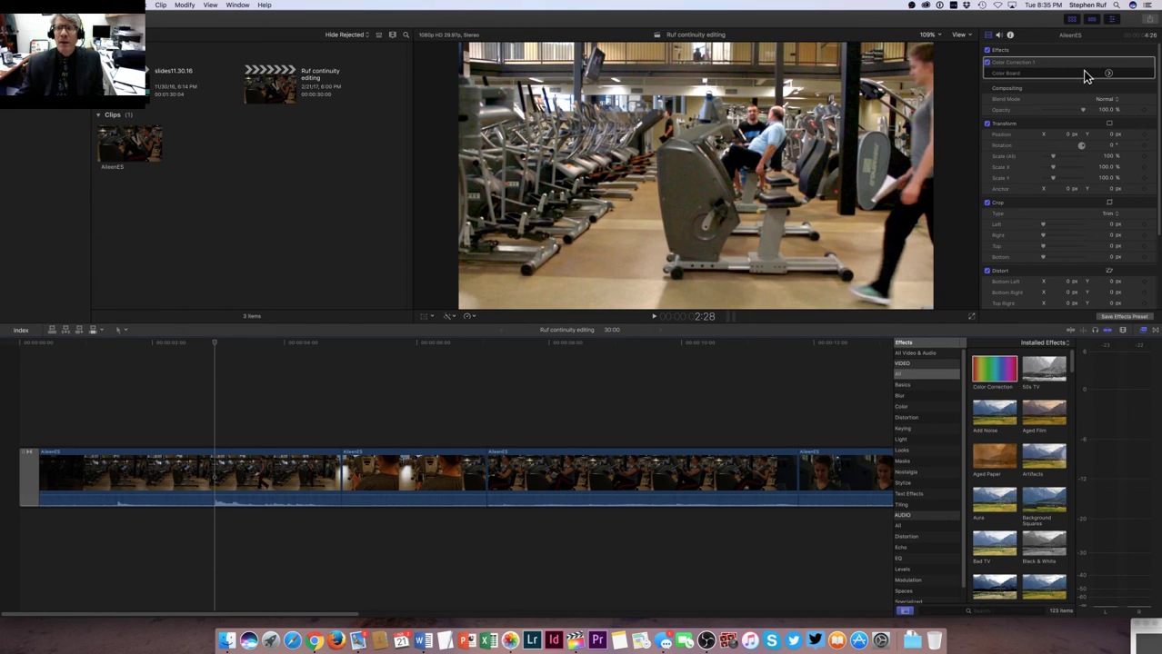
Step: In the Color Board for Color Correction 1, shift the midtones' colour tint slightly
click(1108, 73)
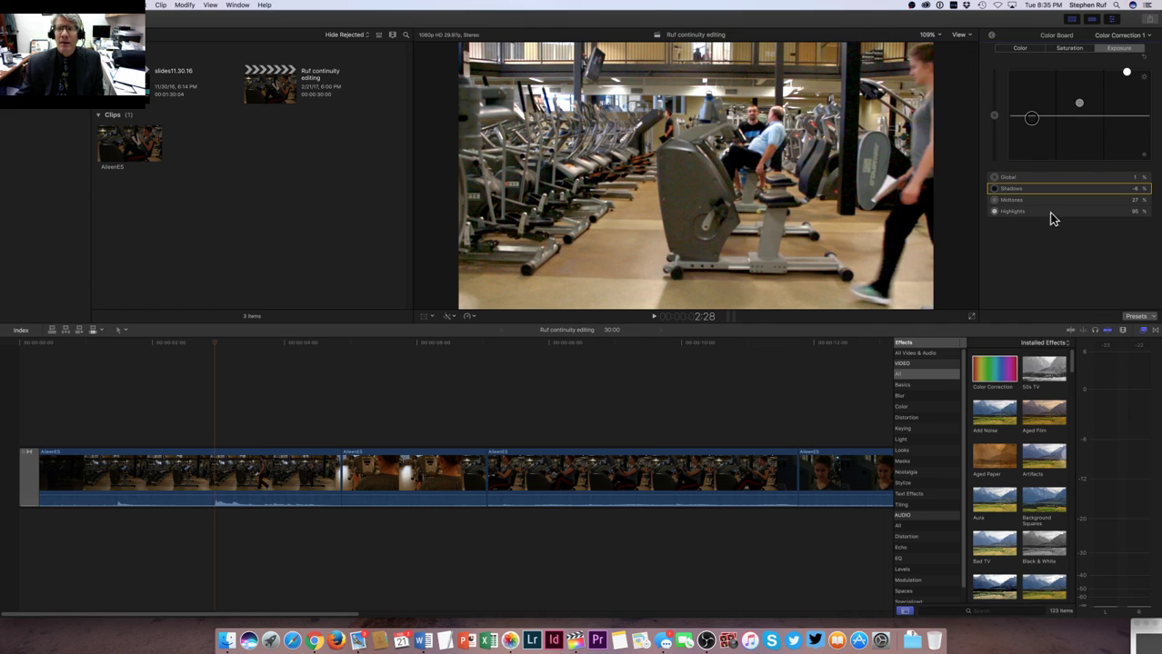
click(1016, 47)
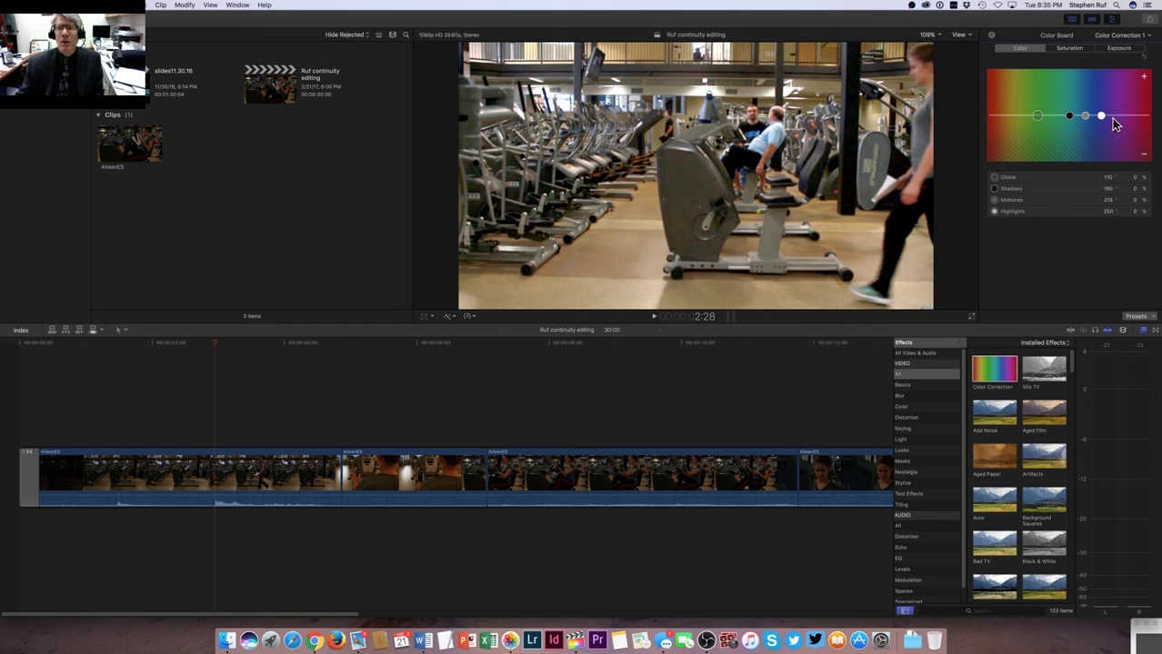
click(1007, 201)
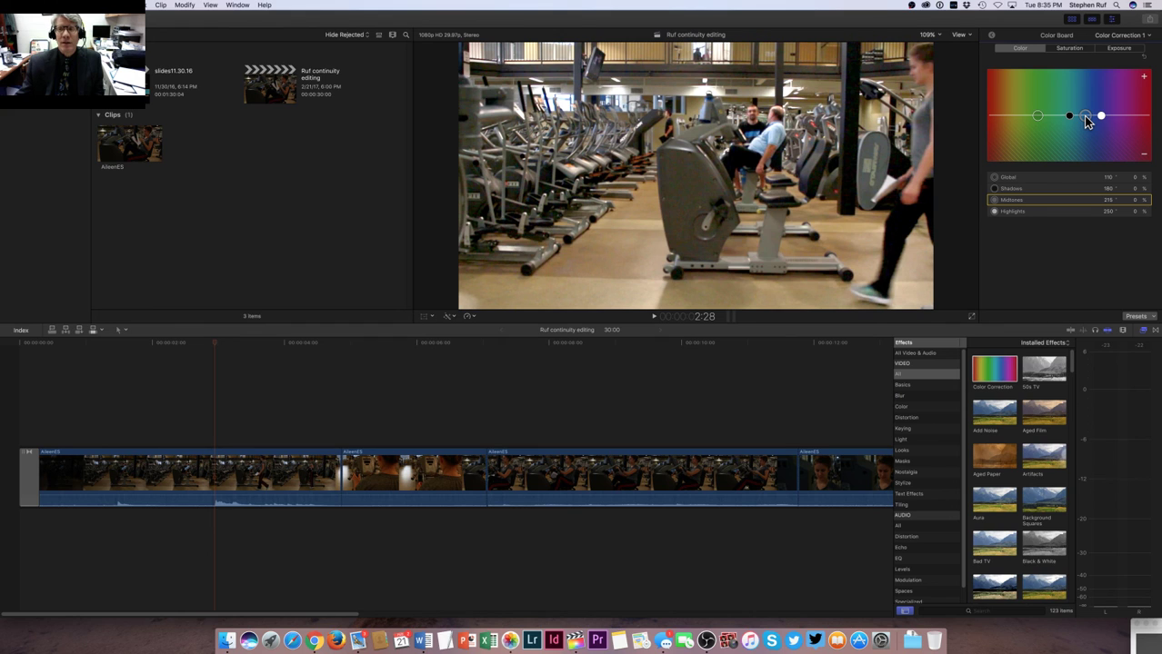
mouse_move(1085, 117)
mouse_down()
mouse_move(1095, 112)
mouse_move(1080, 125)
mouse_move(1091, 113)
mouse_move(1067, 106)
mouse_move(1094, 129)
mouse_move(1079, 111)
mouse_move(1087, 122)
mouse_up()
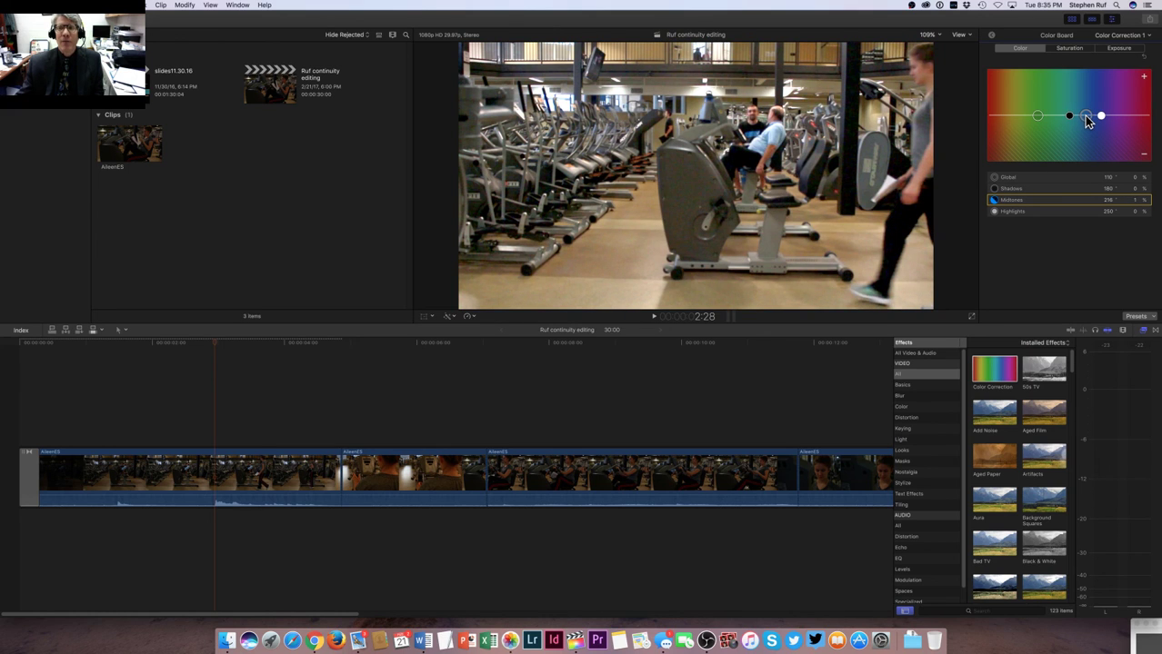
Step: Lower the midtones' saturation, then bring the exposure settings back into view
click(1069, 48)
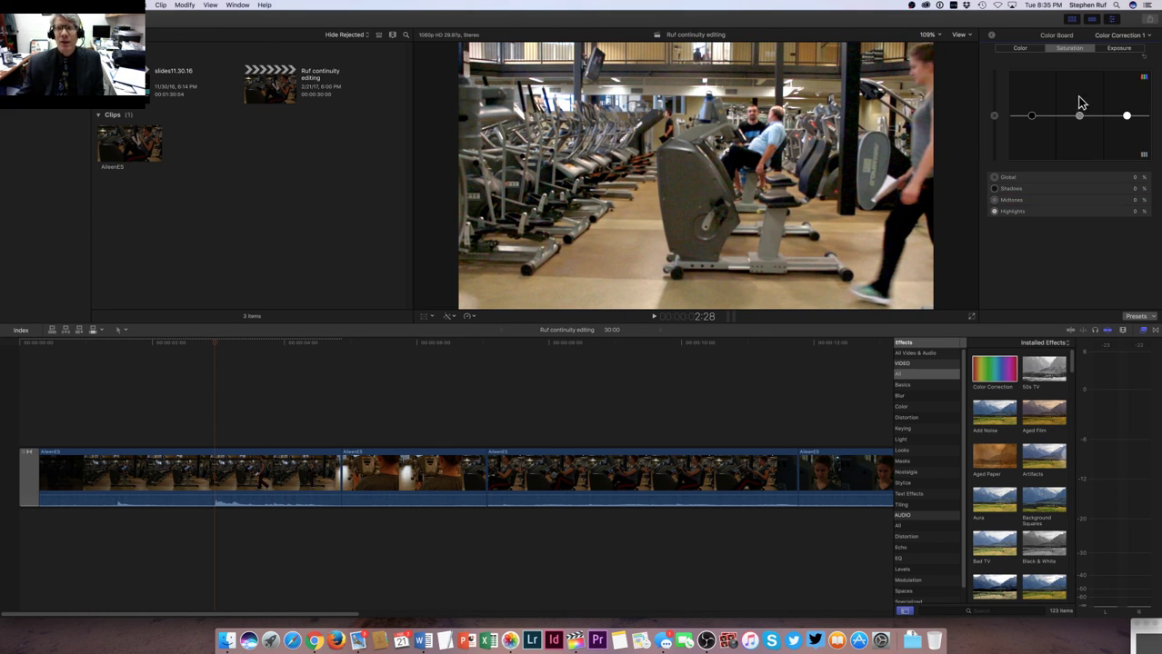
mouse_move(1079, 115)
mouse_down()
mouse_move(1080, 144)
mouse_move(1081, 106)
mouse_move(1082, 180)
mouse_move(1084, 123)
mouse_up()
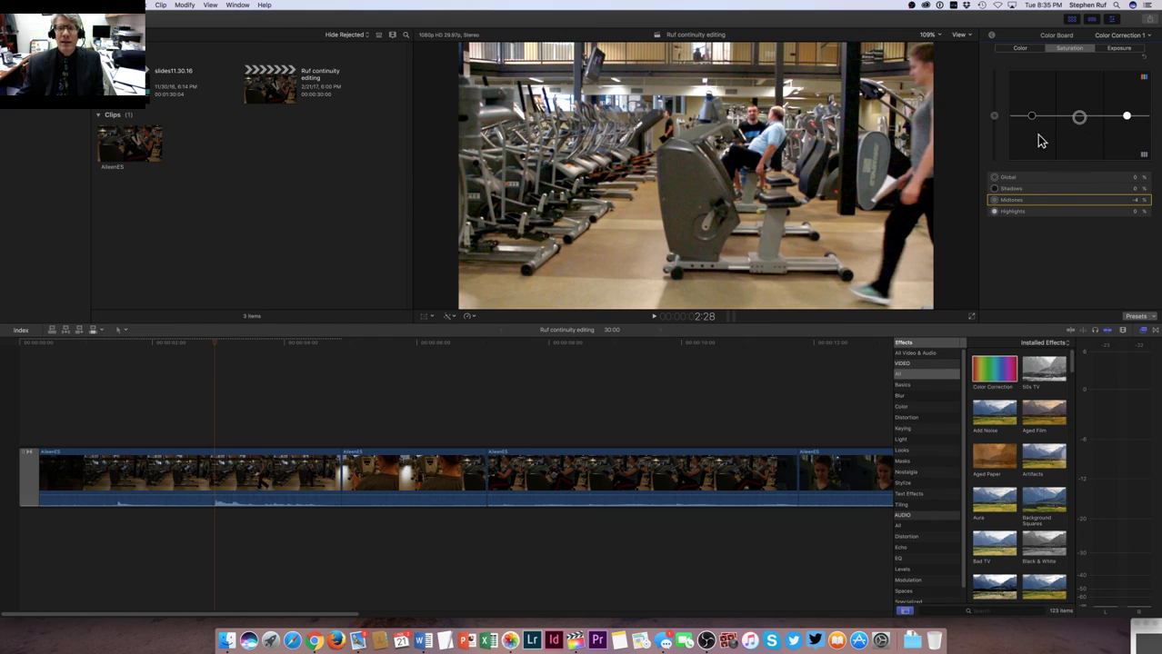
click(1120, 50)
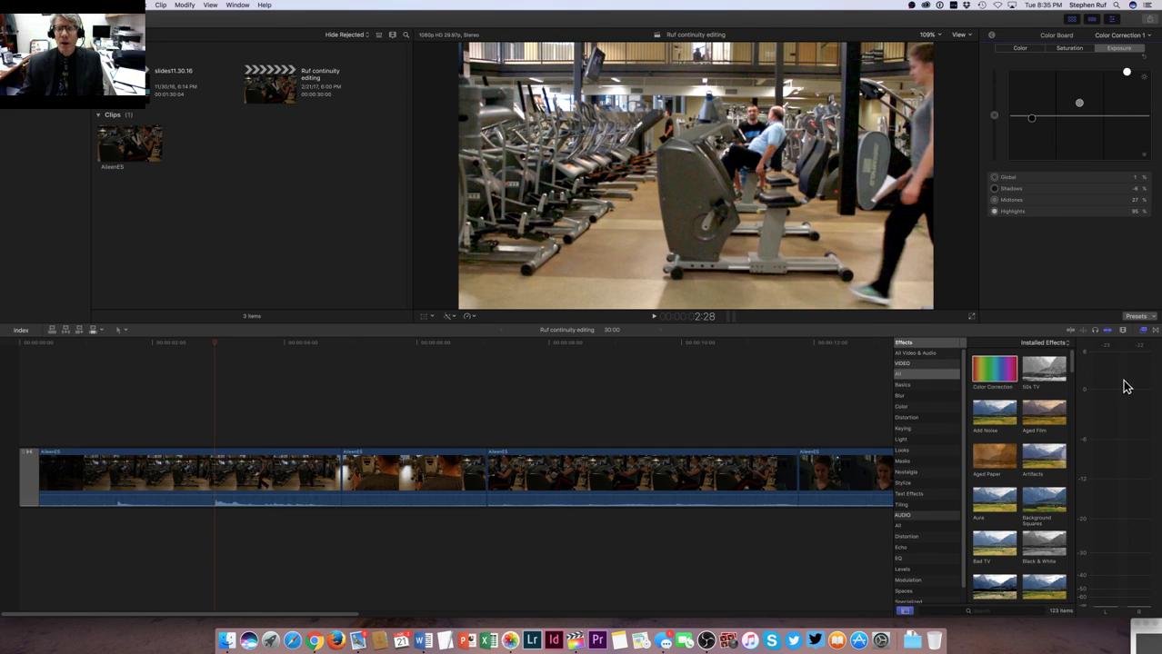
mouse_move(1037, 380)
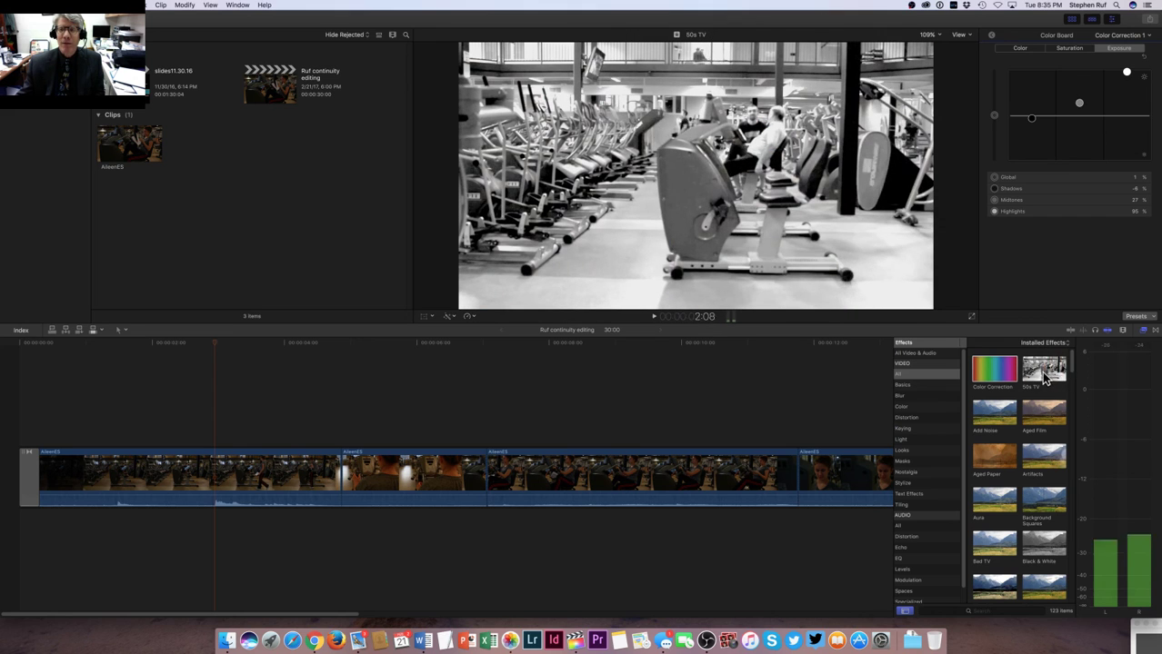
drag(1044, 375, 447, 373)
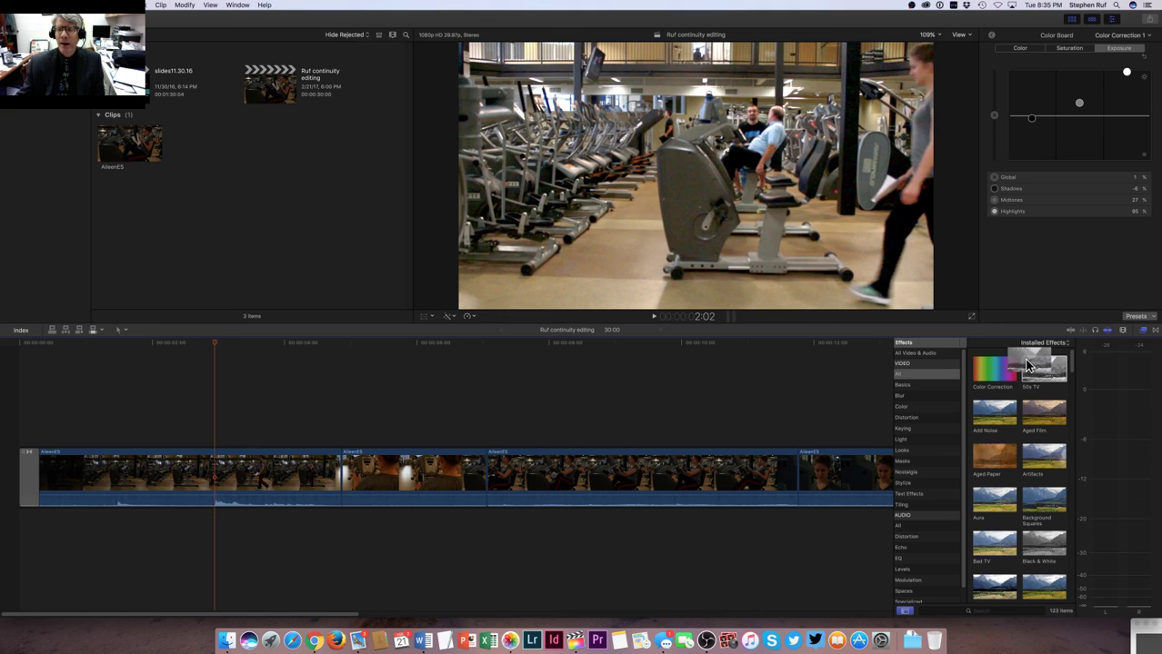